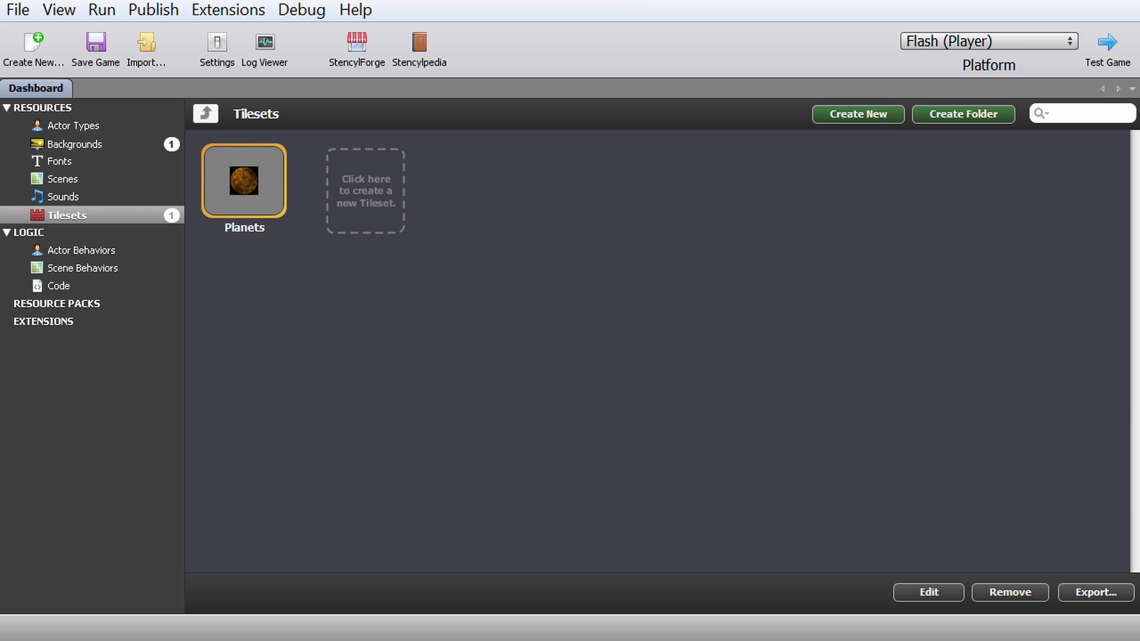
Create a new actor type named Spacecraft.
{"action": "left_click", "coordinate": [74, 144]}
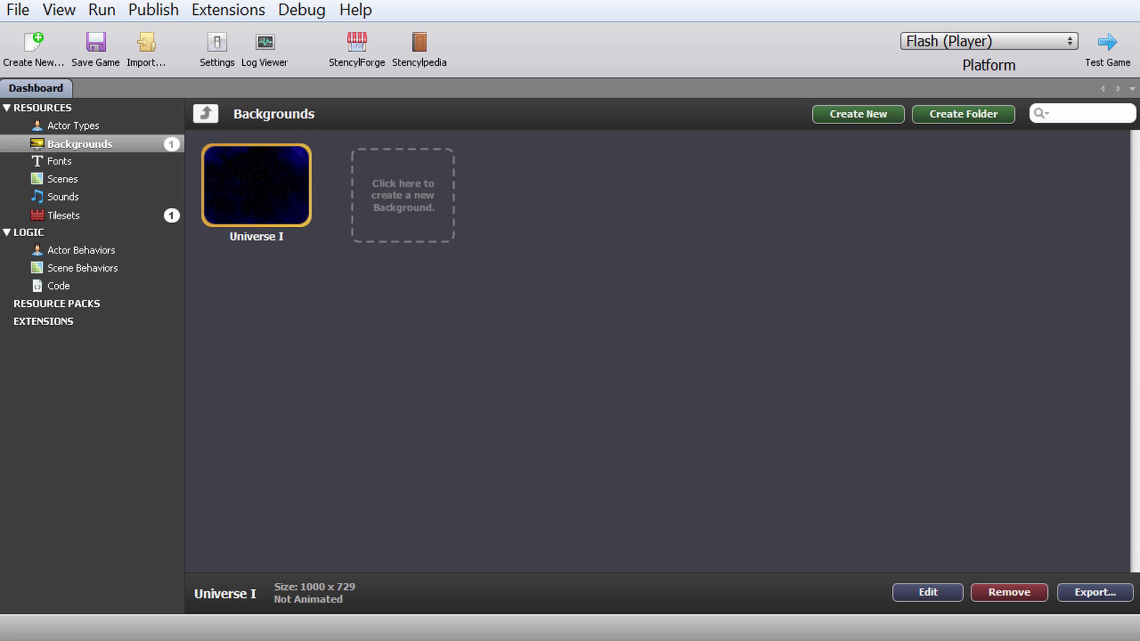
{"action": "left_click", "coordinate": [66, 215]}
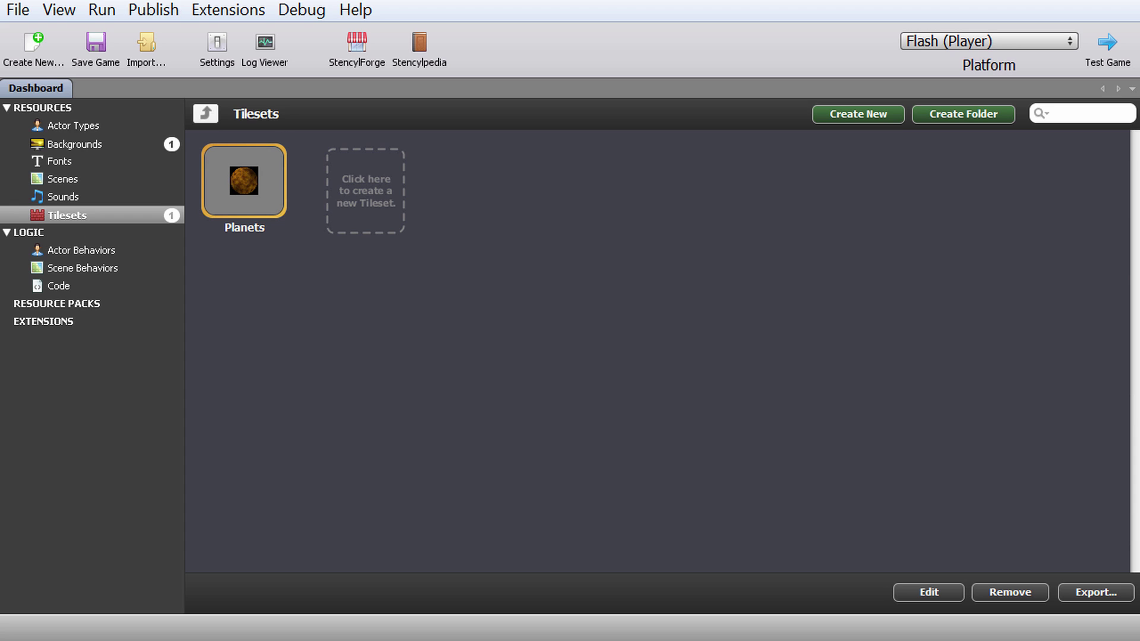
{"action": "left_click", "coordinate": [73, 125]}
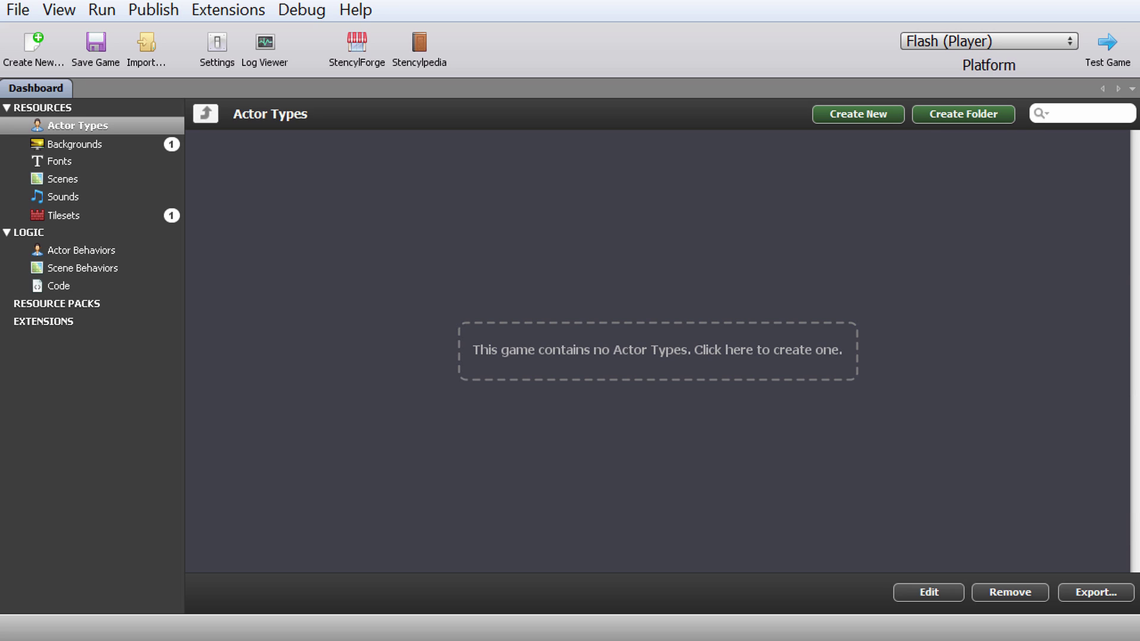
{"action": "key", "text": "ctrl+n"}
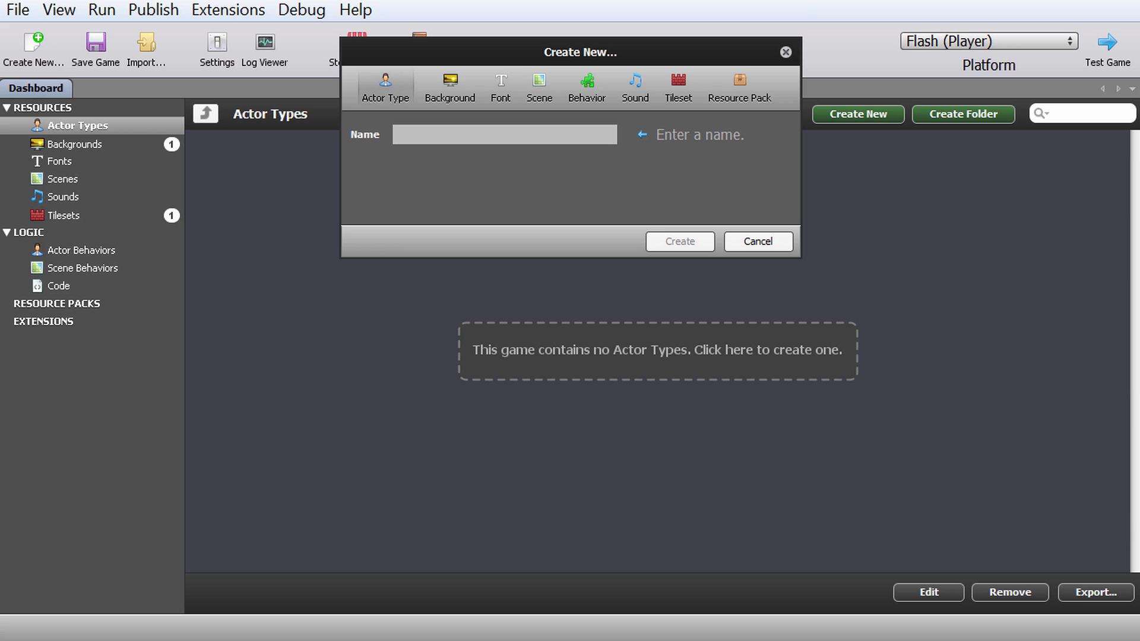
{"action": "type", "text": "Spacecraft"}
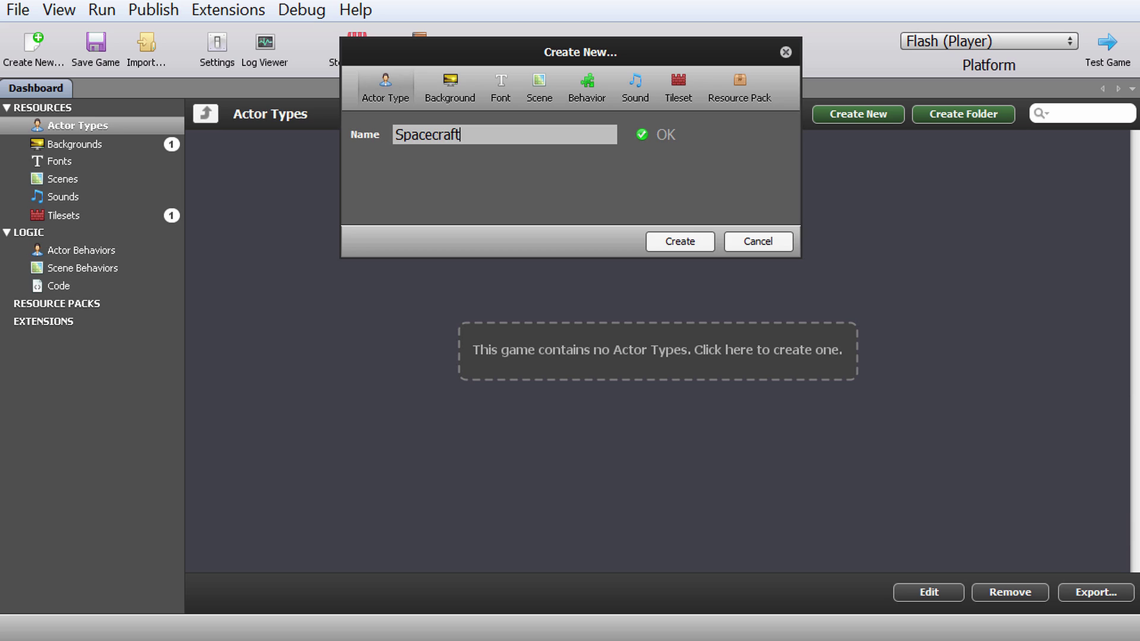
{"action": "key", "text": "Return"}
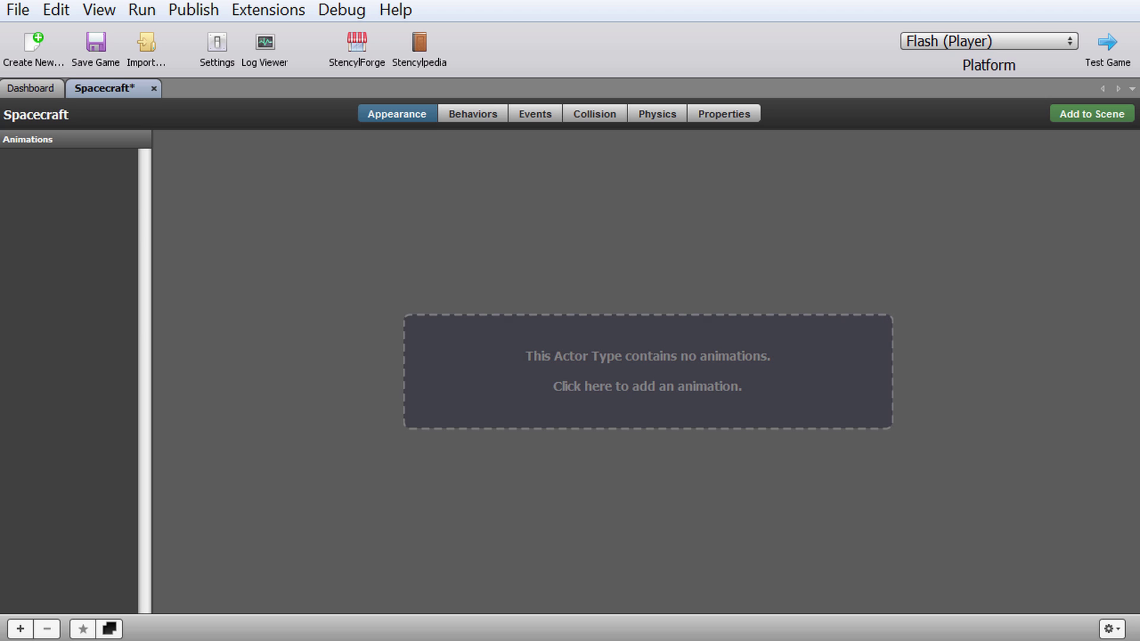
Look through the Spacecraft's Behaviors, Events, Collision, Physics and Properties pages, and return to its Appearance page.
{"action": "left_click", "coordinate": [473, 113]}
{"action": "left_click", "coordinate": [535, 113]}
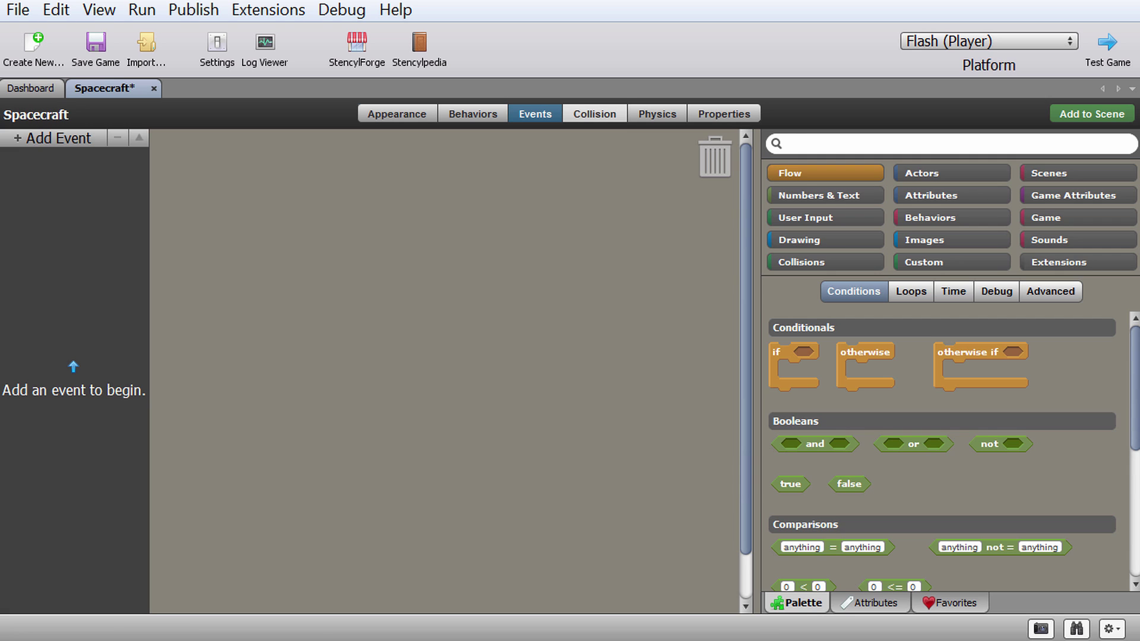
{"action": "left_click", "coordinate": [595, 113]}
{"action": "left_click", "coordinate": [658, 113]}
{"action": "left_click", "coordinate": [724, 113]}
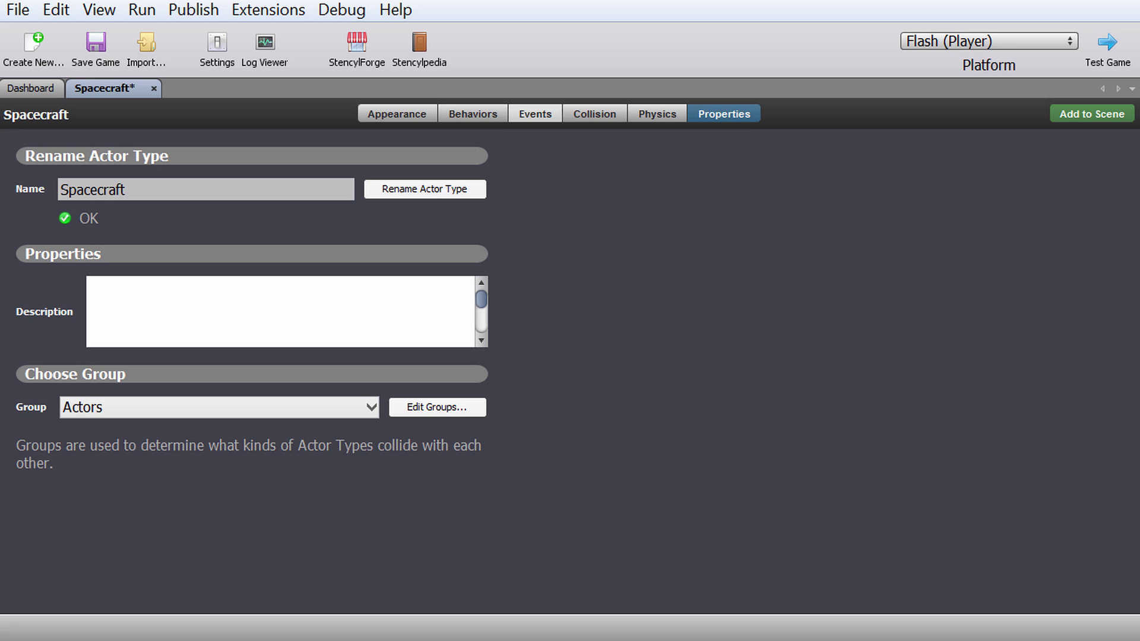
{"action": "left_click", "coordinate": [535, 113]}
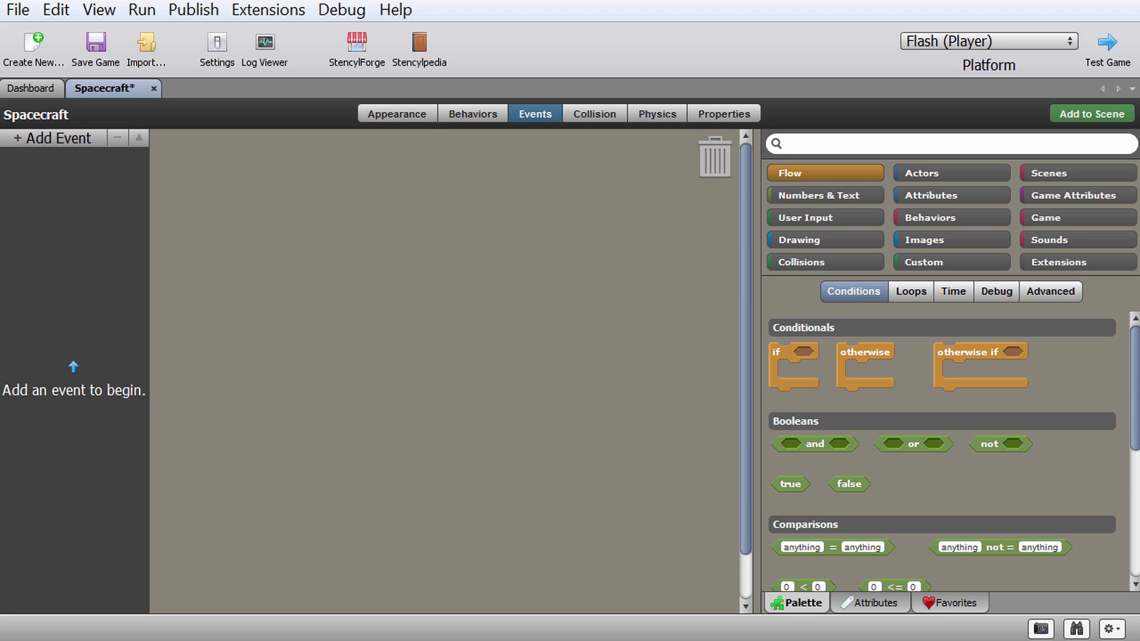
{"action": "left_click", "coordinate": [473, 114]}
{"action": "left_click", "coordinate": [397, 114]}
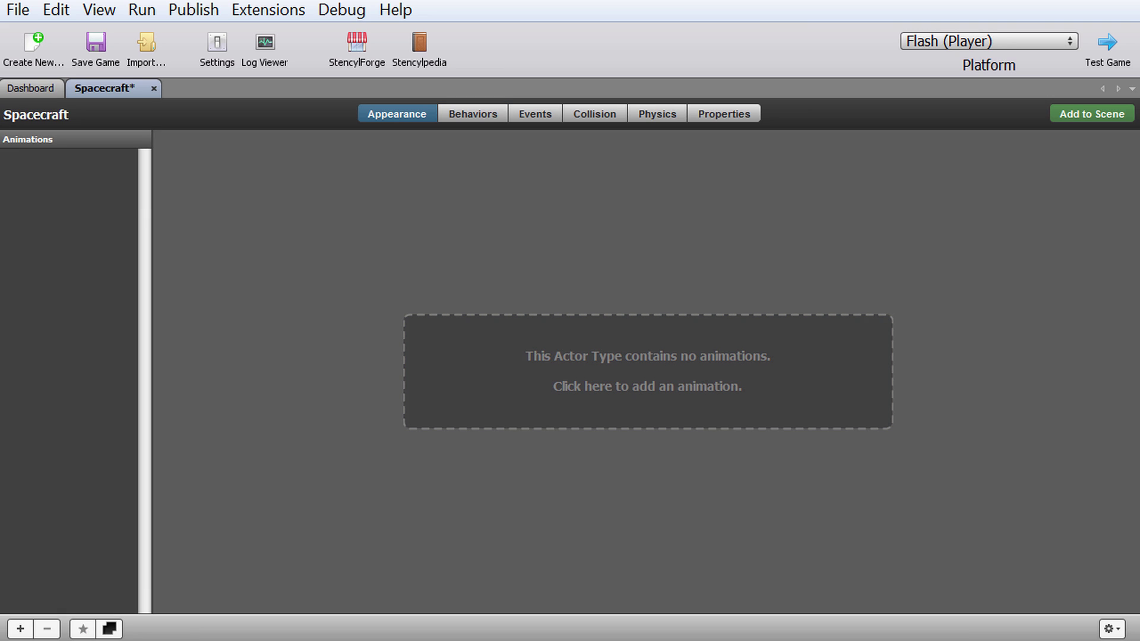
Add an animation named Up to the Spacecraft, using the imported upward-facing ship image as its frame.
{"action": "left_click", "coordinate": [648, 371]}
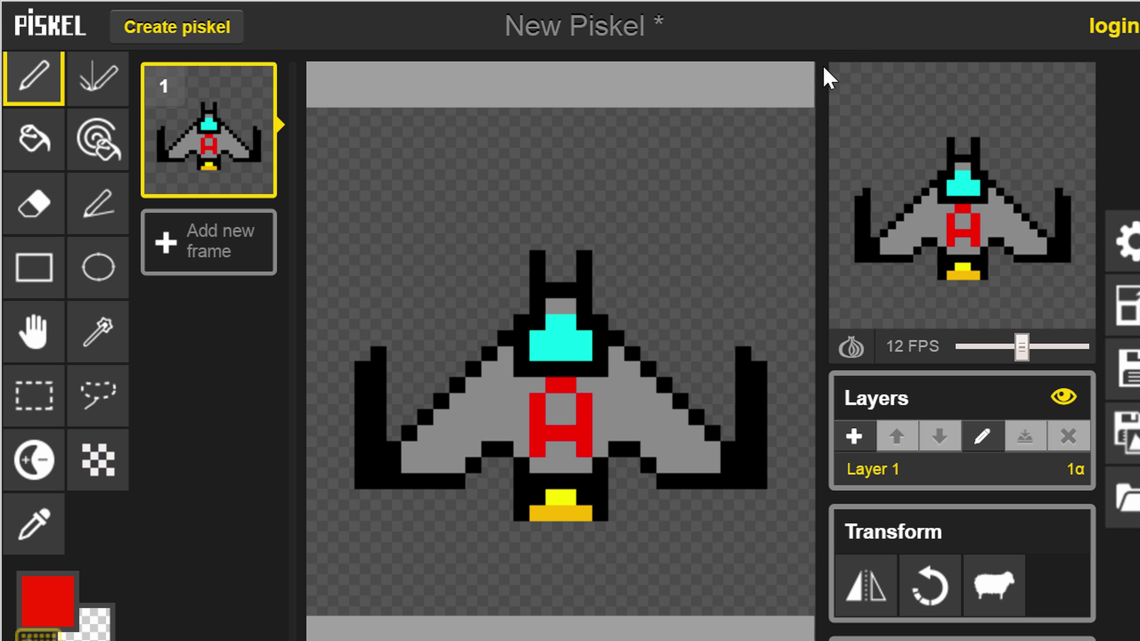
{"action": "left_click", "coordinate": [475, 640]}
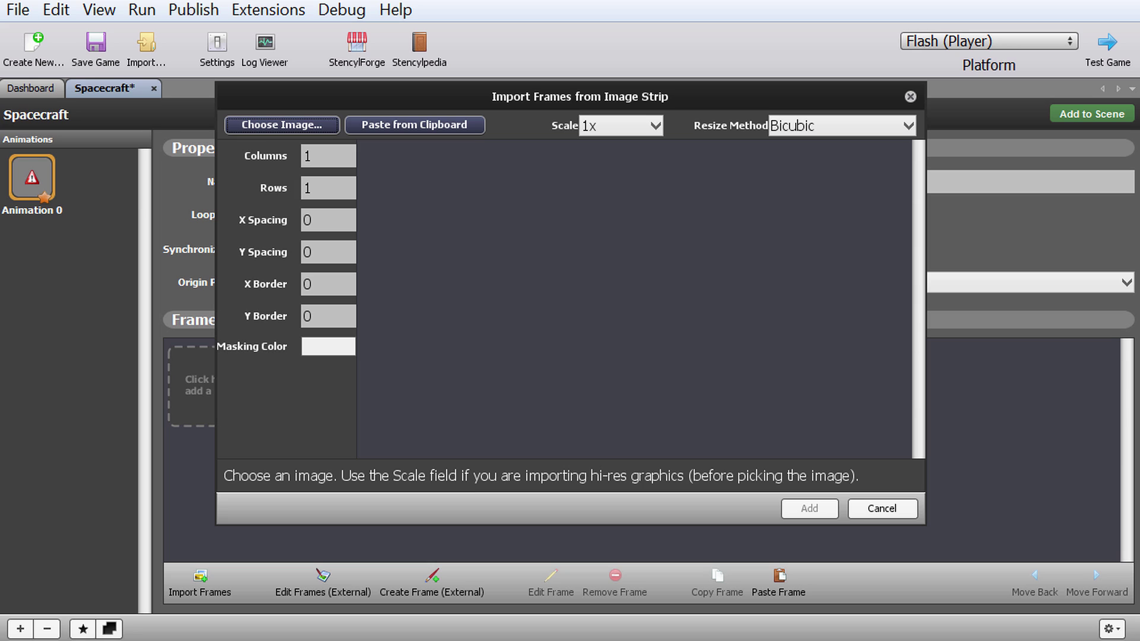
{"action": "left_click", "coordinate": [283, 125]}
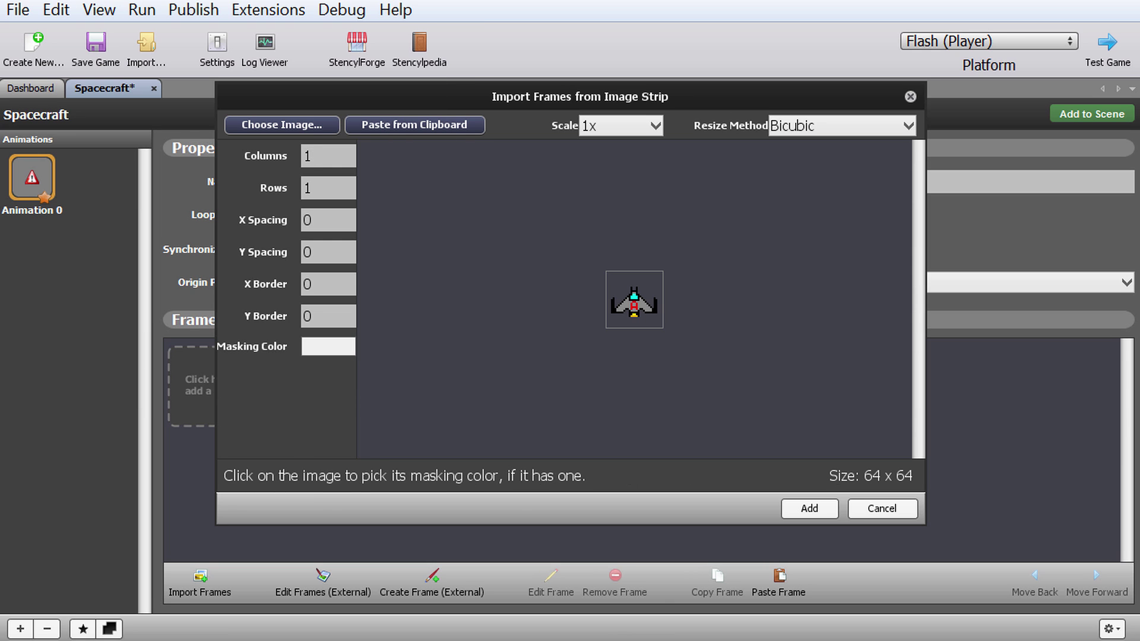
{"action": "key", "text": "Return"}
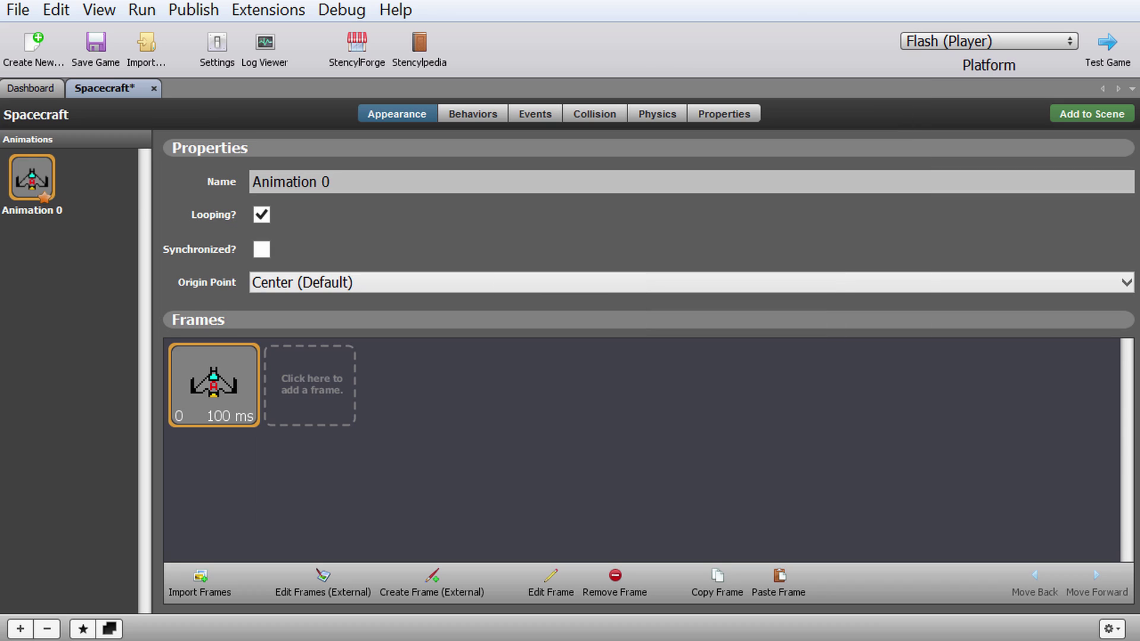
{"action": "left_click_drag", "start_coordinate": [331, 181], "coordinate": [252, 181]}
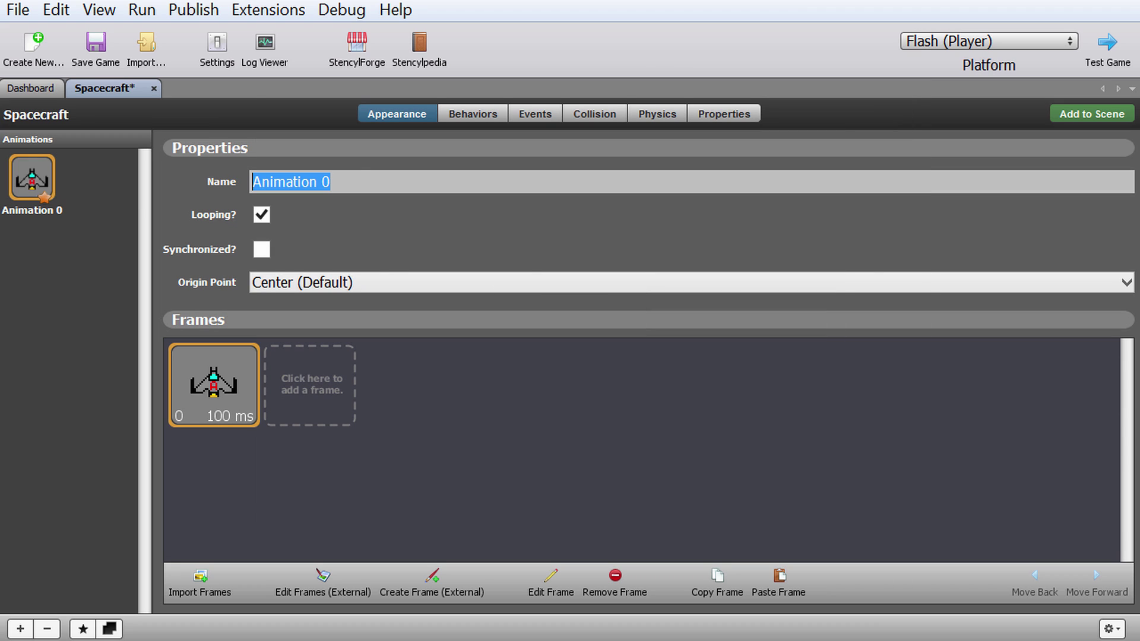
{"action": "type", "text": "Up"}
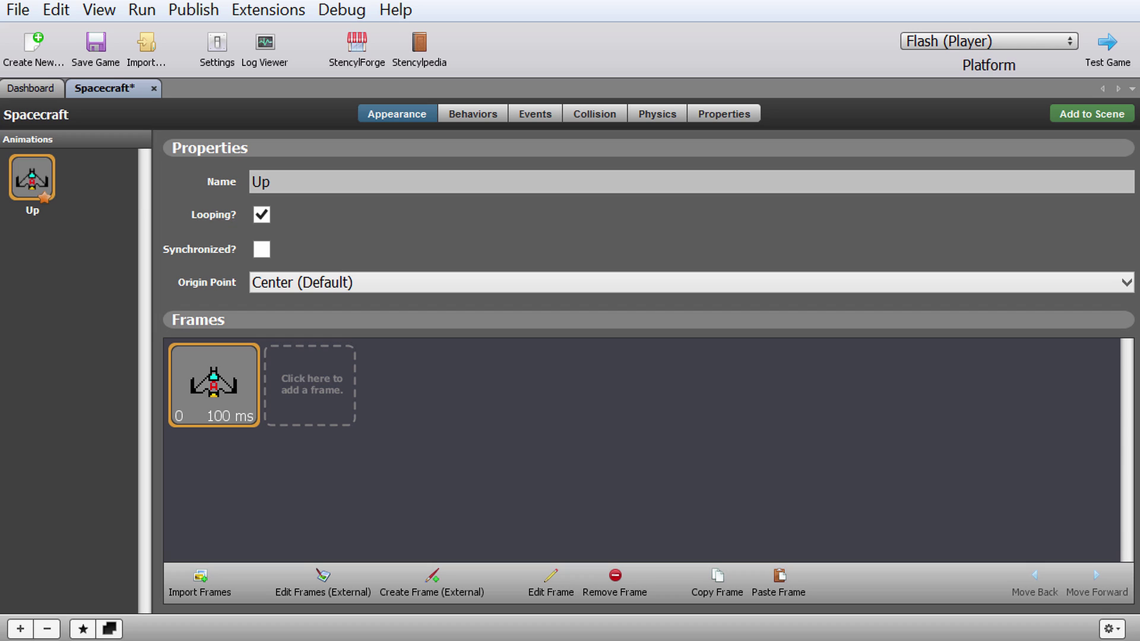
Add three more empty animations to the Spacecraft.
{"action": "left_click", "coordinate": [20, 629]}
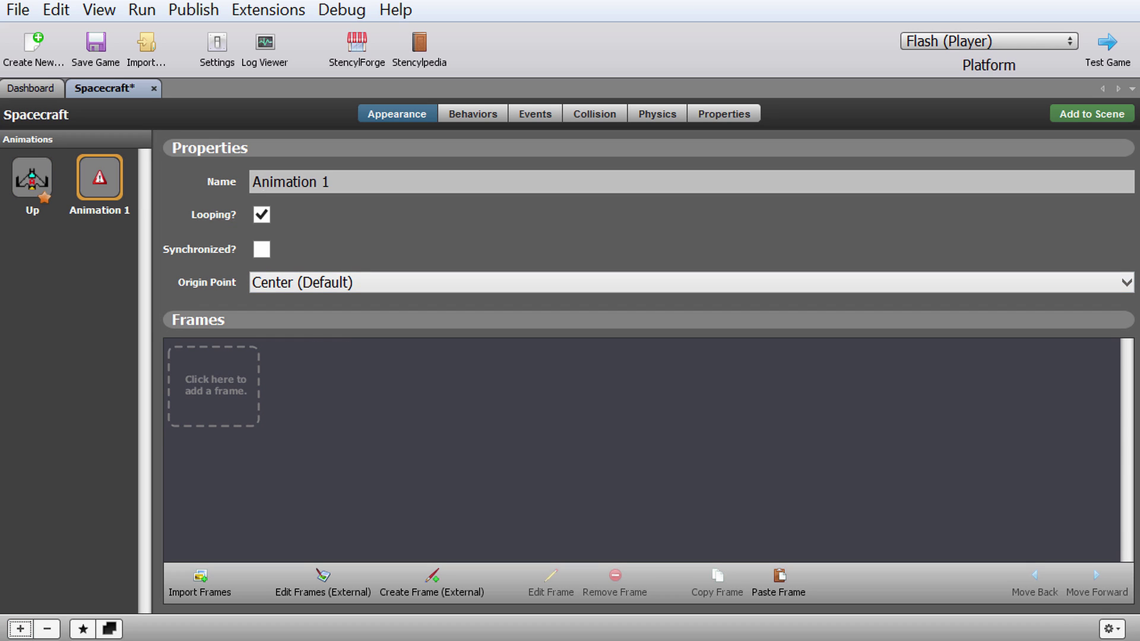
{"action": "left_click", "coordinate": [21, 629]}
{"action": "left_click", "coordinate": [20, 629]}
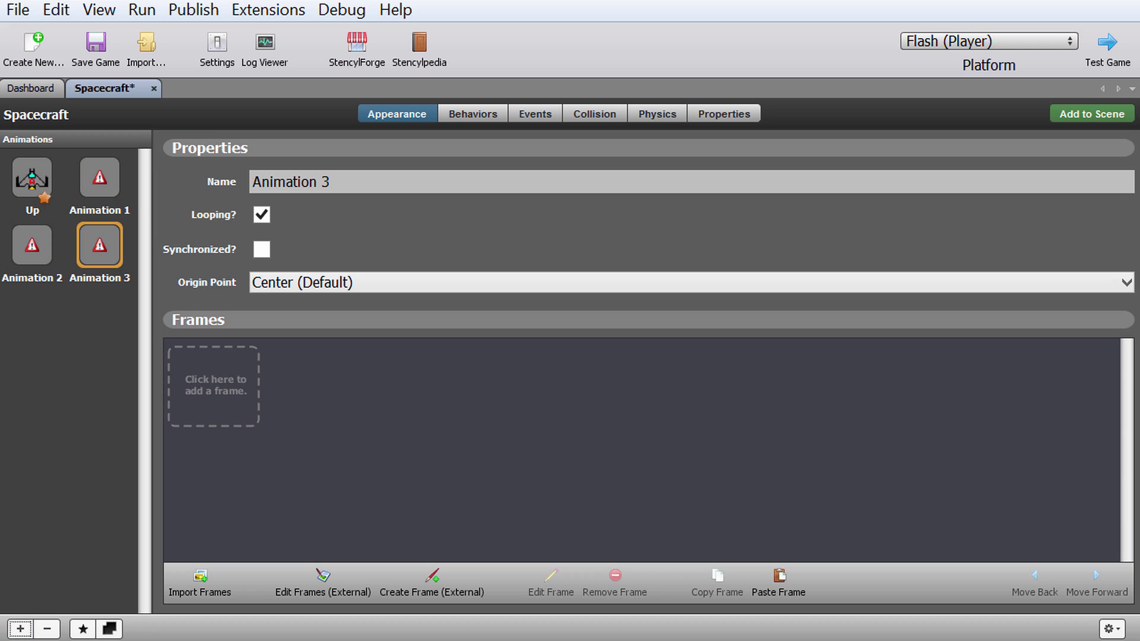
Rename the three empty animations Down, Left and Right.
{"action": "left_click", "coordinate": [99, 178]}
{"action": "triple_click", "coordinate": [291, 181]}
{"action": "type", "text": "Down"}
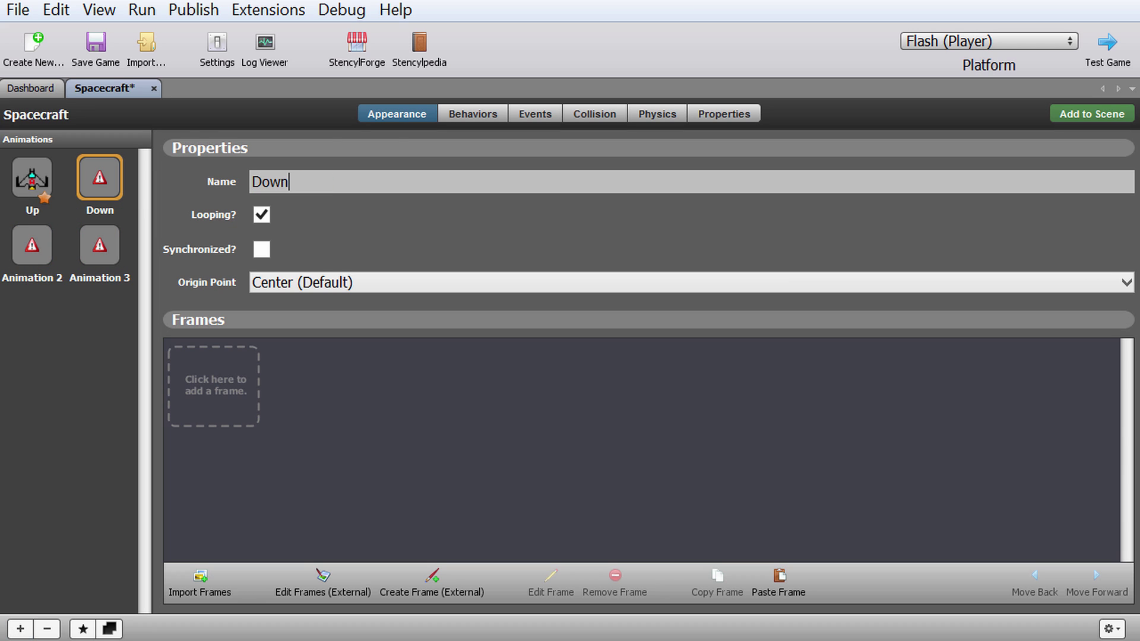
{"action": "left_click", "coordinate": [32, 244]}
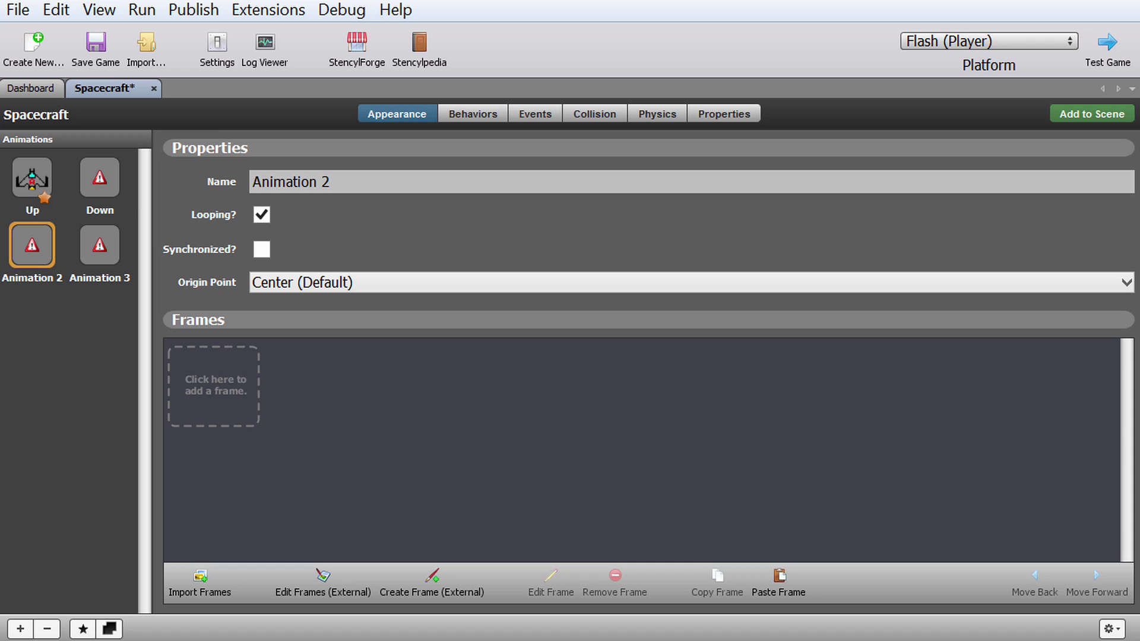
{"action": "triple_click", "coordinate": [291, 181]}
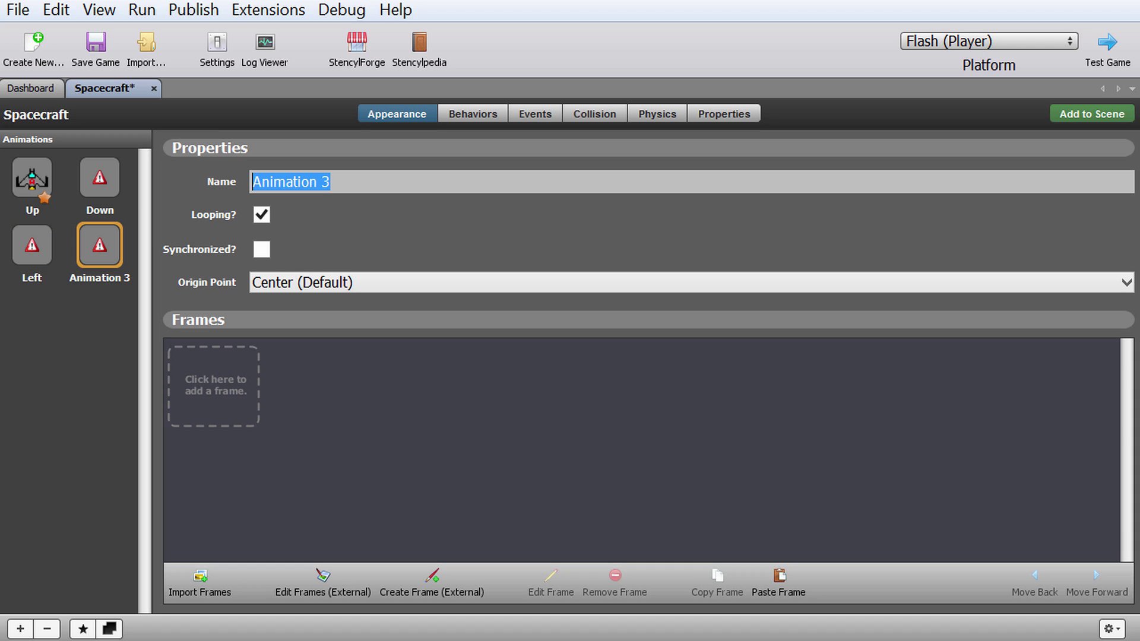
{"action": "type", "text": "Right"}
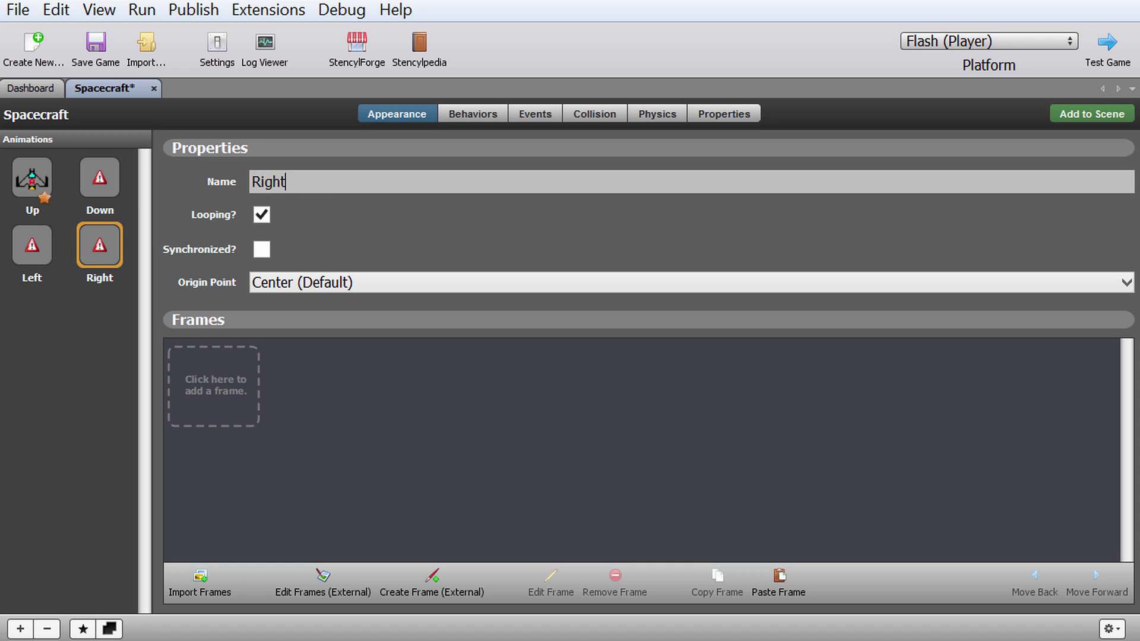
Import Down.png, Left.png and Right.png as the frames of the matching Down, Left and Right animations.
{"action": "left_click", "coordinate": [99, 177]}
{"action": "left_click", "coordinate": [214, 386]}
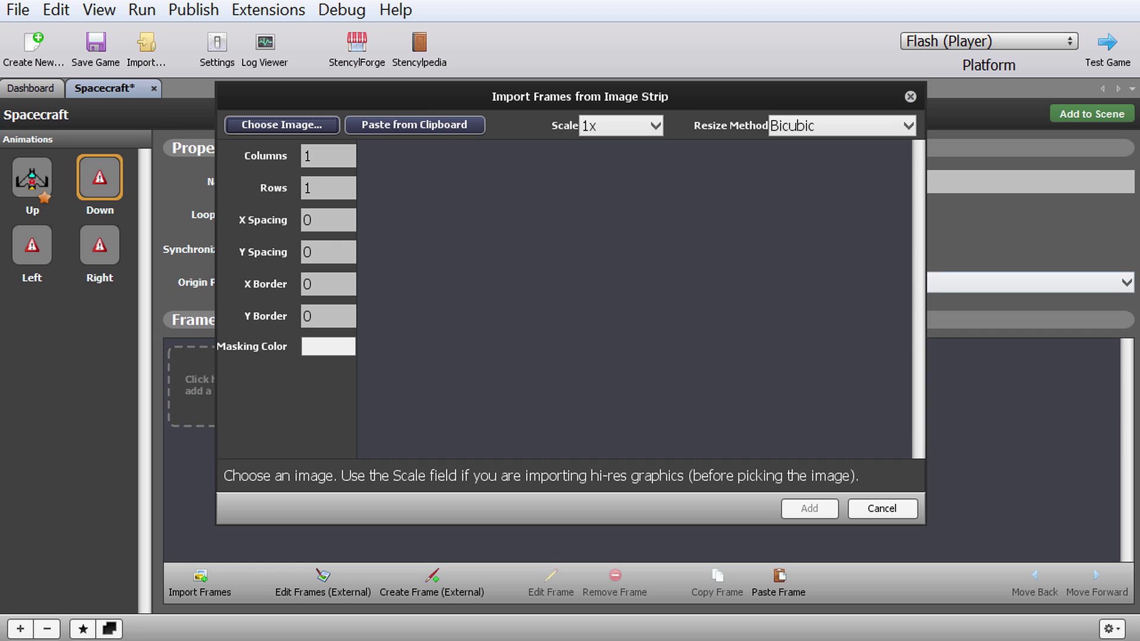
{"action": "left_click", "coordinate": [282, 125]}
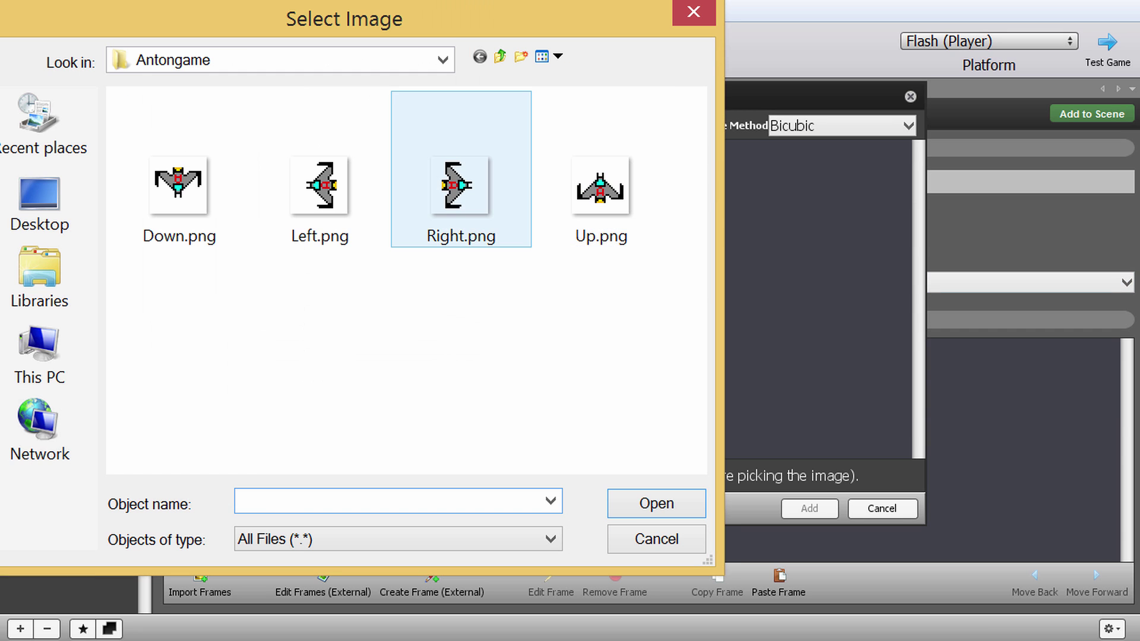
{"action": "double_click", "coordinate": [459, 181]}
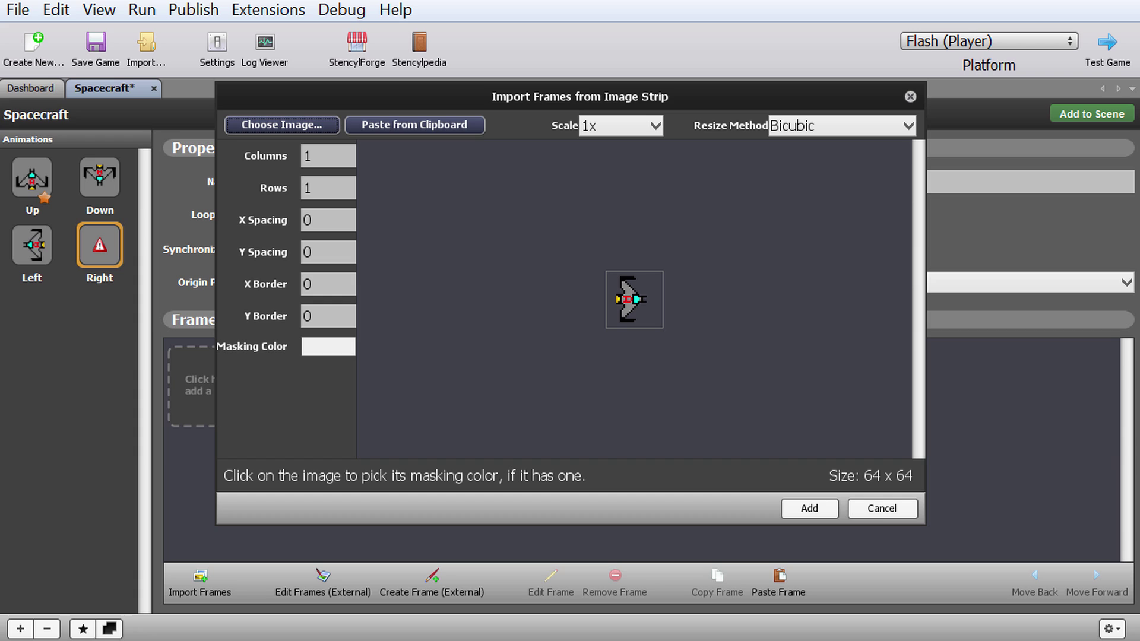
{"action": "left_click", "coordinate": [810, 508]}
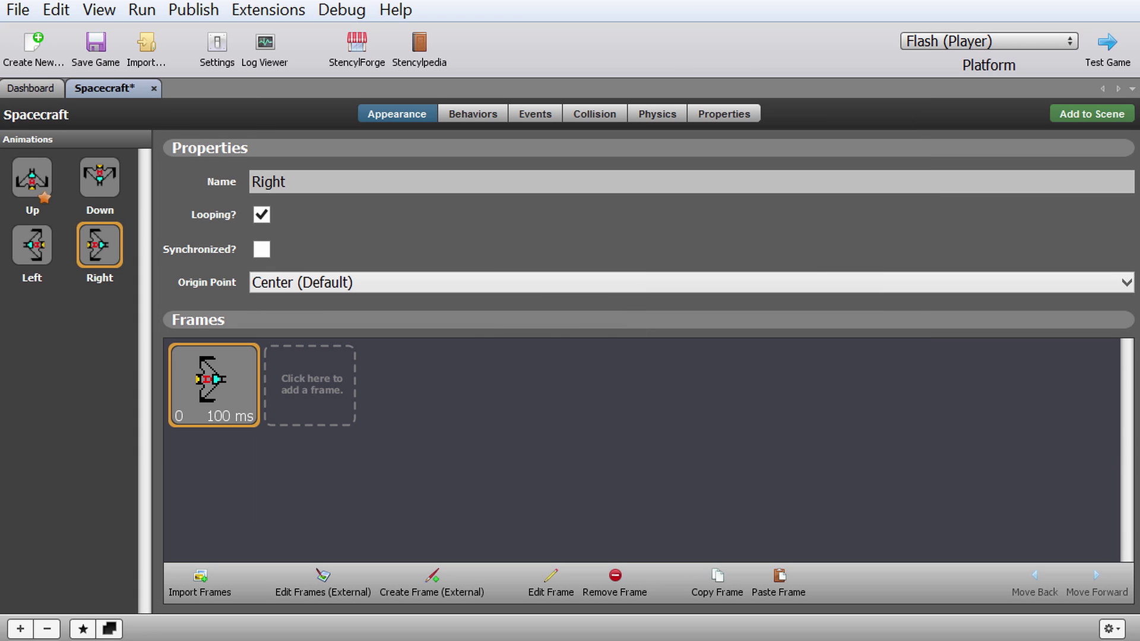
Check the frames of the Up, Down, Left and Right animations and save the Spacecraft.
{"action": "left_click", "coordinate": [32, 245]}
{"action": "left_click", "coordinate": [100, 177]}
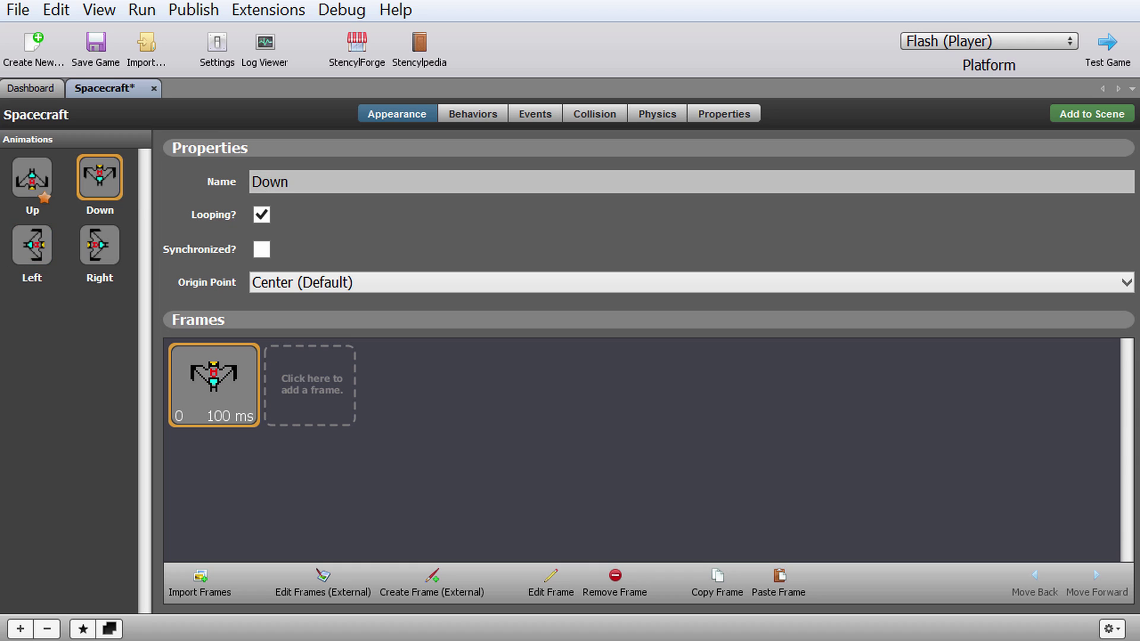
{"action": "left_click", "coordinate": [32, 177]}
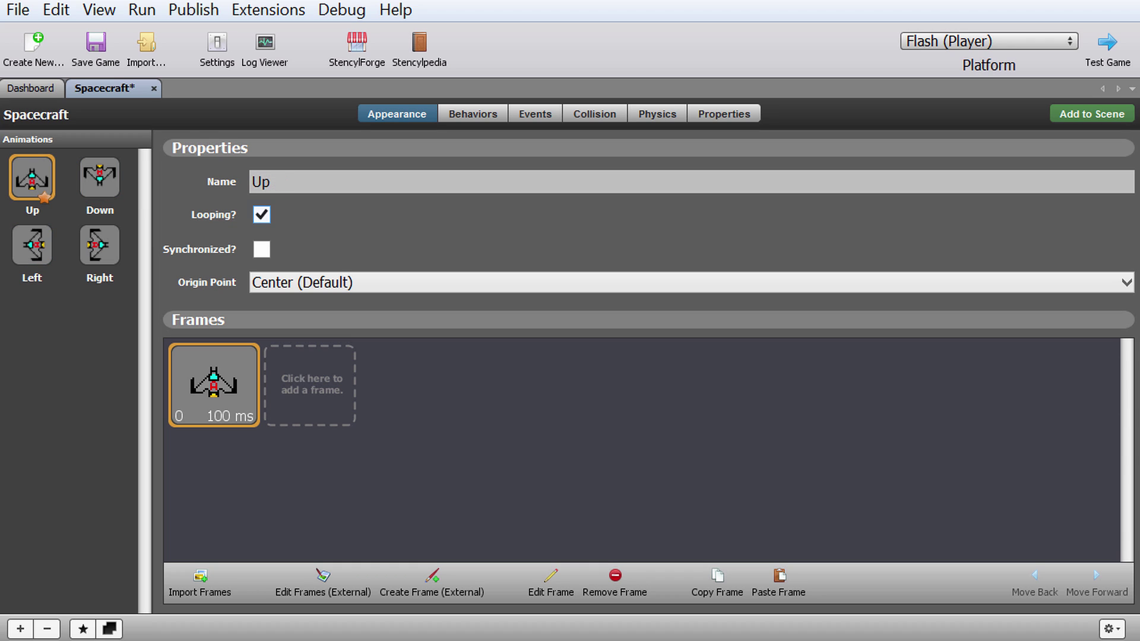
{"action": "left_click", "coordinate": [100, 177]}
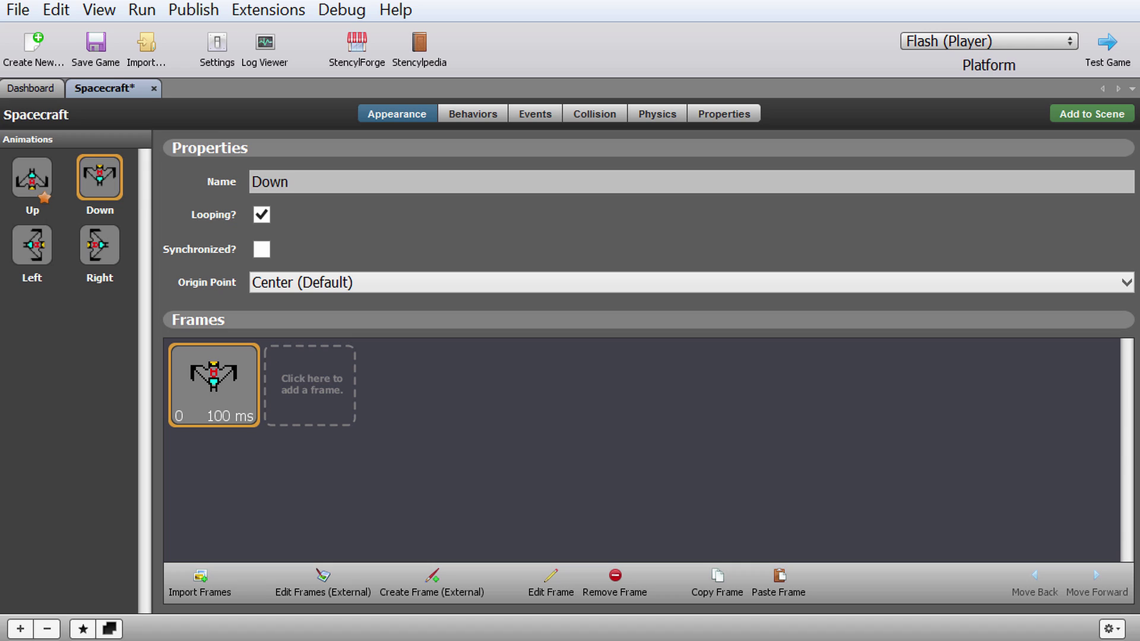
{"action": "left_click", "coordinate": [32, 245]}
{"action": "left_click", "coordinate": [99, 245]}
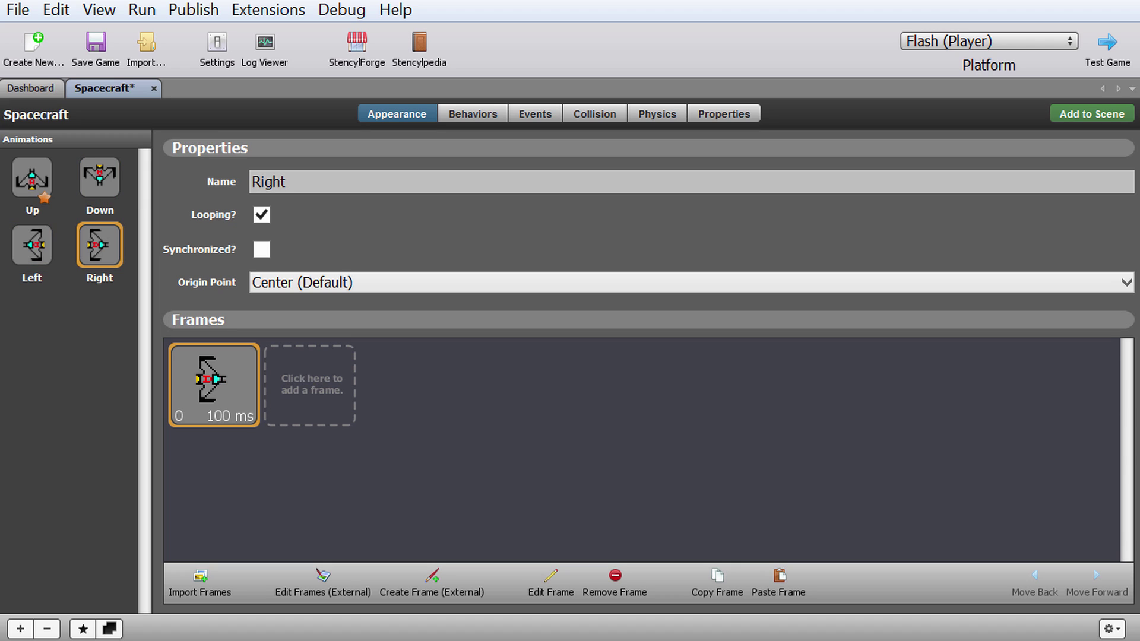
{"action": "key", "text": "ctrl+s"}
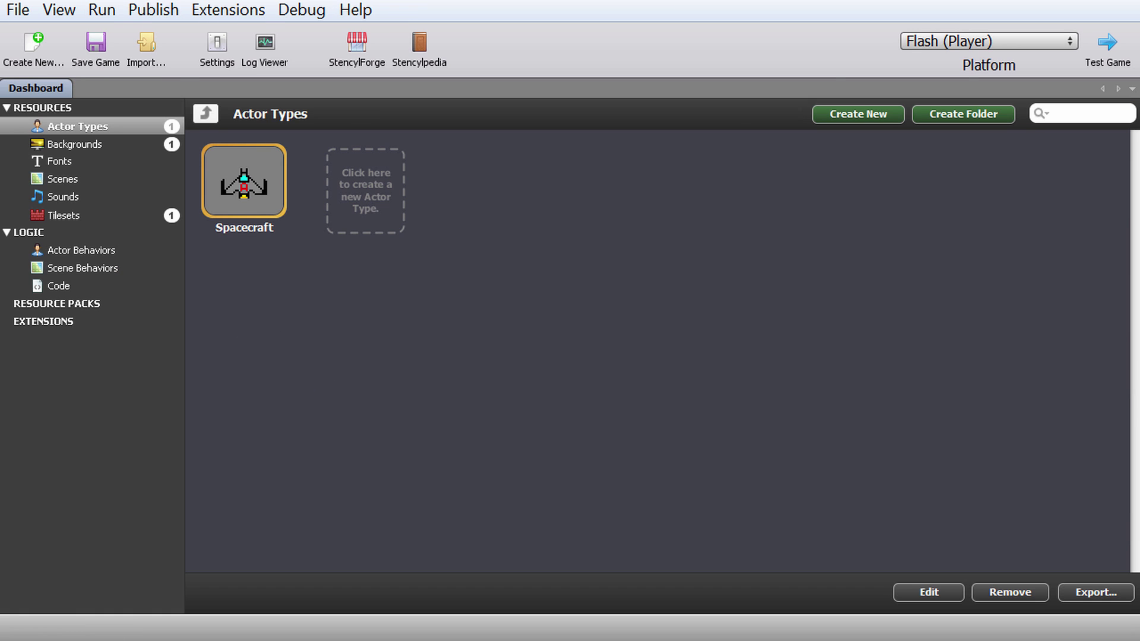
Create a scene named Main with a size of 20 by 15 tiles, 32-pixel tiles and a solid color background.
{"action": "left_click", "coordinate": [62, 179]}
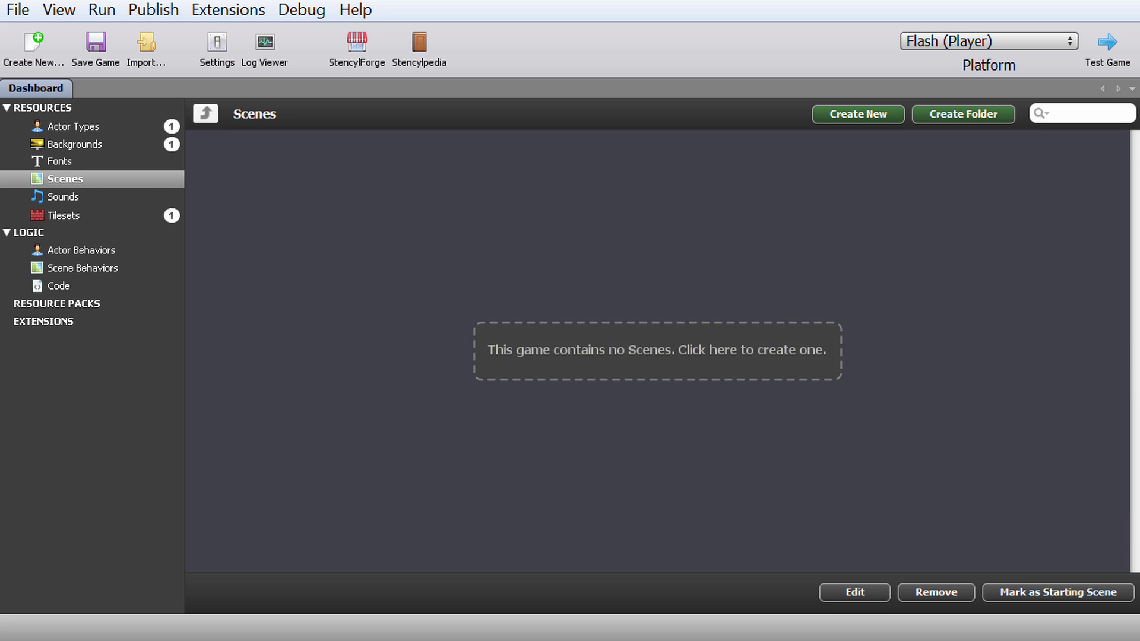
{"action": "key", "text": "ctrl+n"}
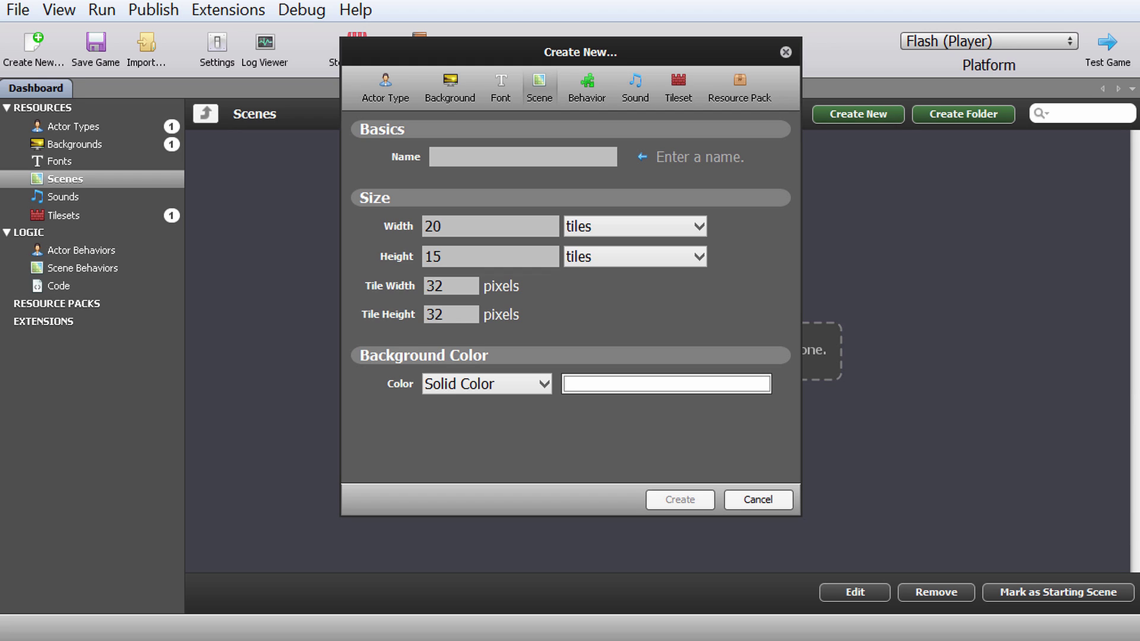
{"action": "type", "text": "Main"}
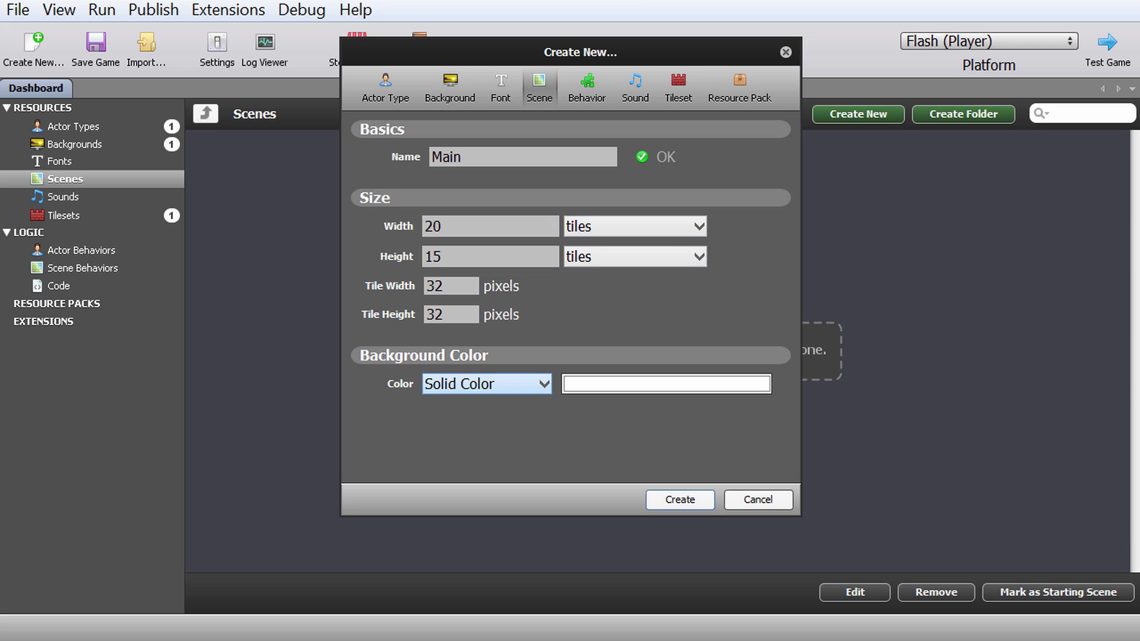
{"action": "left_click", "coordinate": [680, 500]}
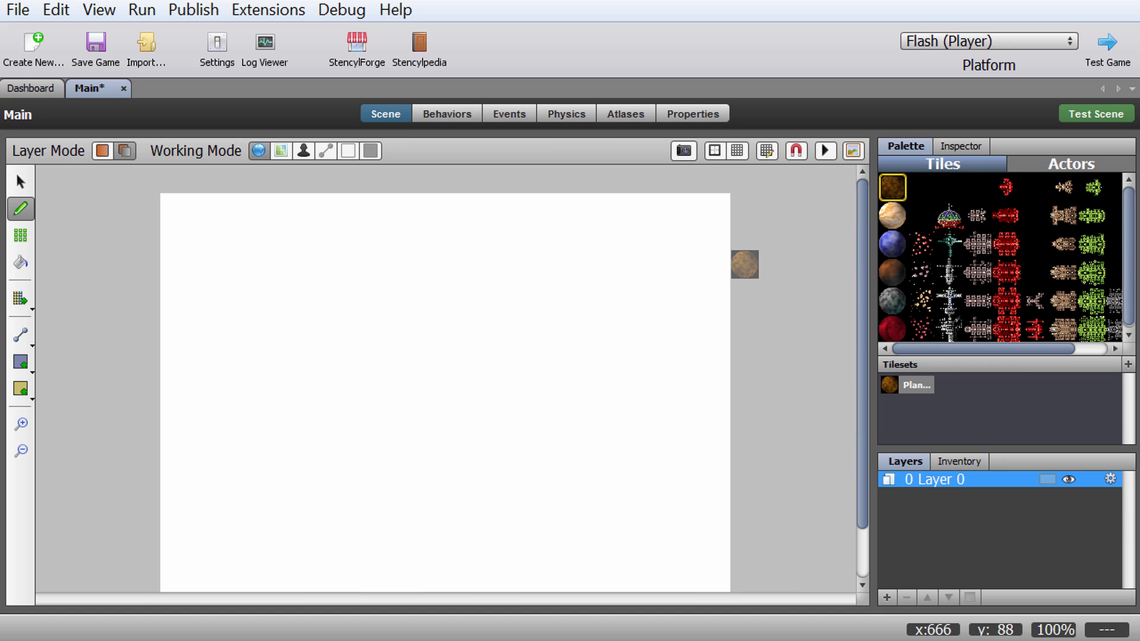
{"action": "scroll", "coordinate": [446, 380], "scroll_direction": "down", "scroll_amount": 1}
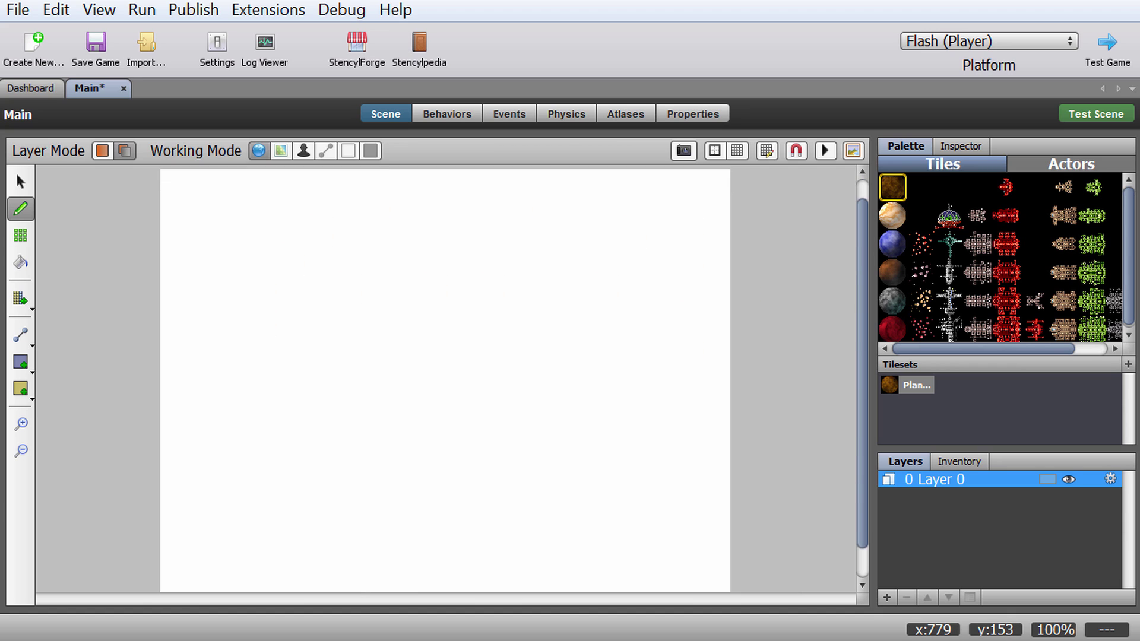
{"action": "mouse_move", "coordinate": [863, 373]}
{"action": "left_mouse_down"}
{"action": "mouse_move", "coordinate": [863, 391]}
{"action": "mouse_move", "coordinate": [863, 372]}
{"action": "left_mouse_up"}
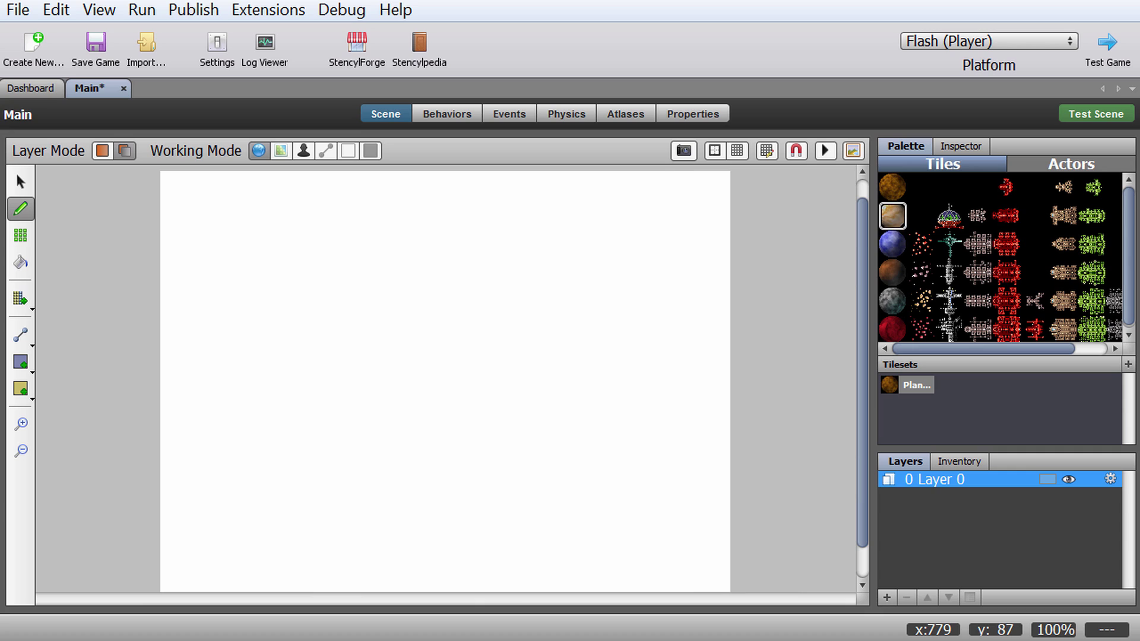
{"action": "left_click", "coordinate": [892, 216]}
{"action": "left_click", "coordinate": [893, 244]}
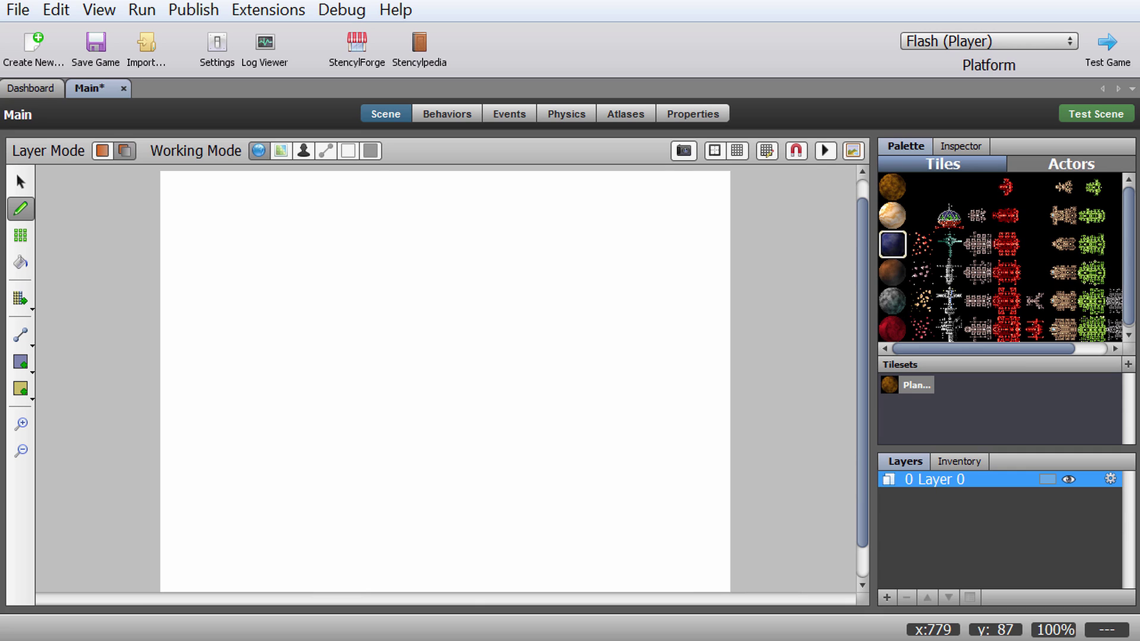
{"action": "left_click", "coordinate": [893, 187]}
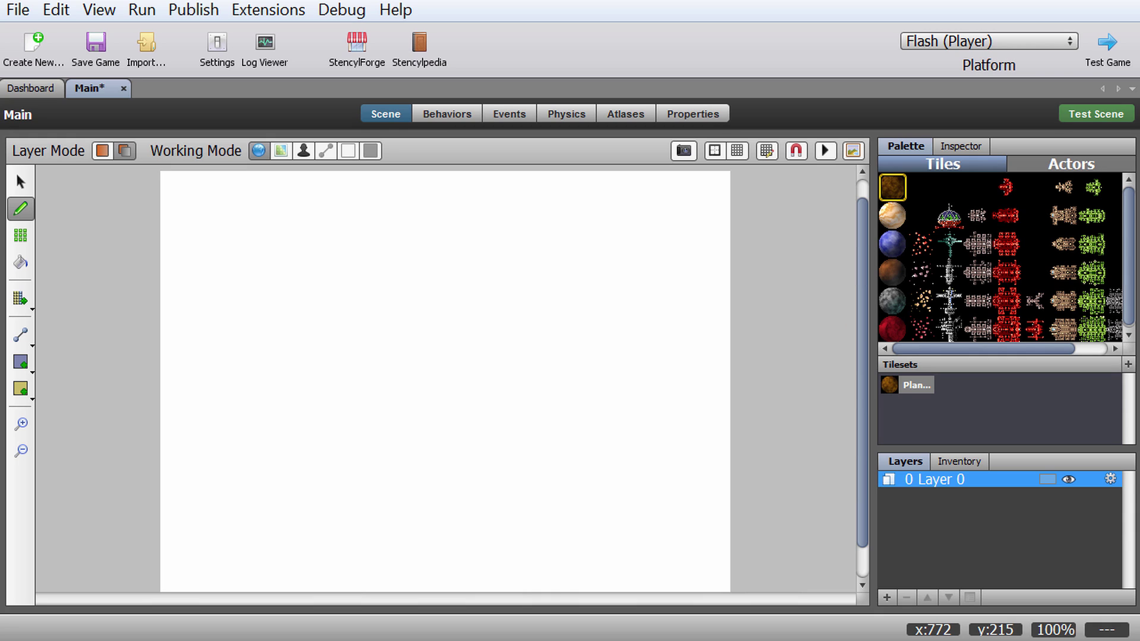
Add a background layer to the Main scene using the Universe I background.
{"action": "left_click", "coordinate": [887, 597]}
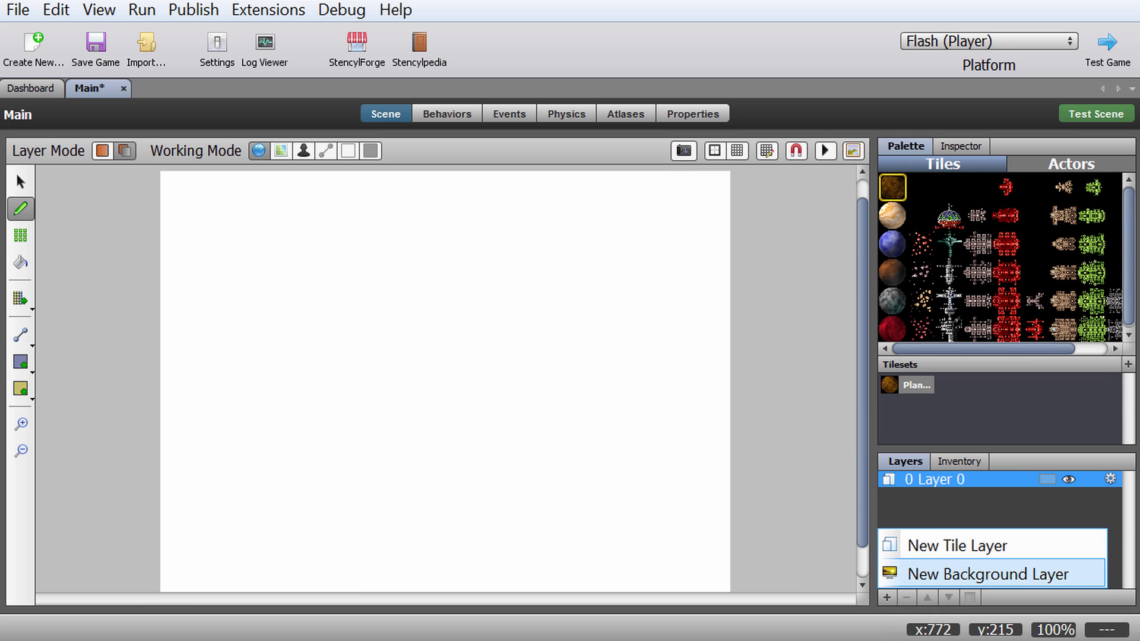
{"action": "left_click", "coordinate": [989, 574]}
{"action": "left_click", "coordinate": [464, 196]}
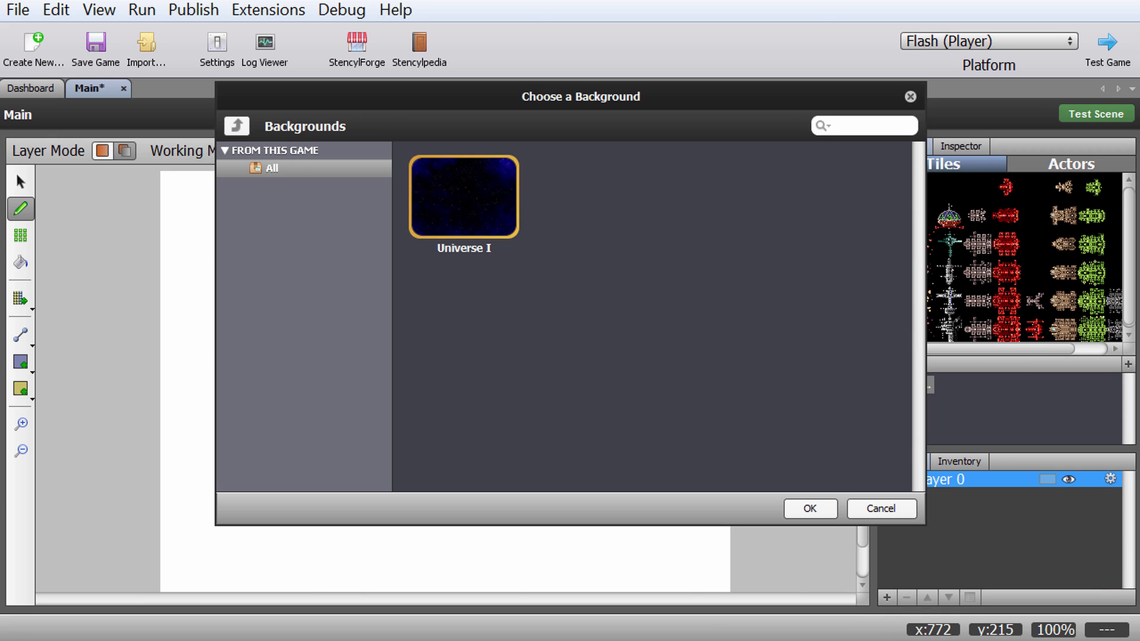
{"action": "left_click", "coordinate": [810, 508]}
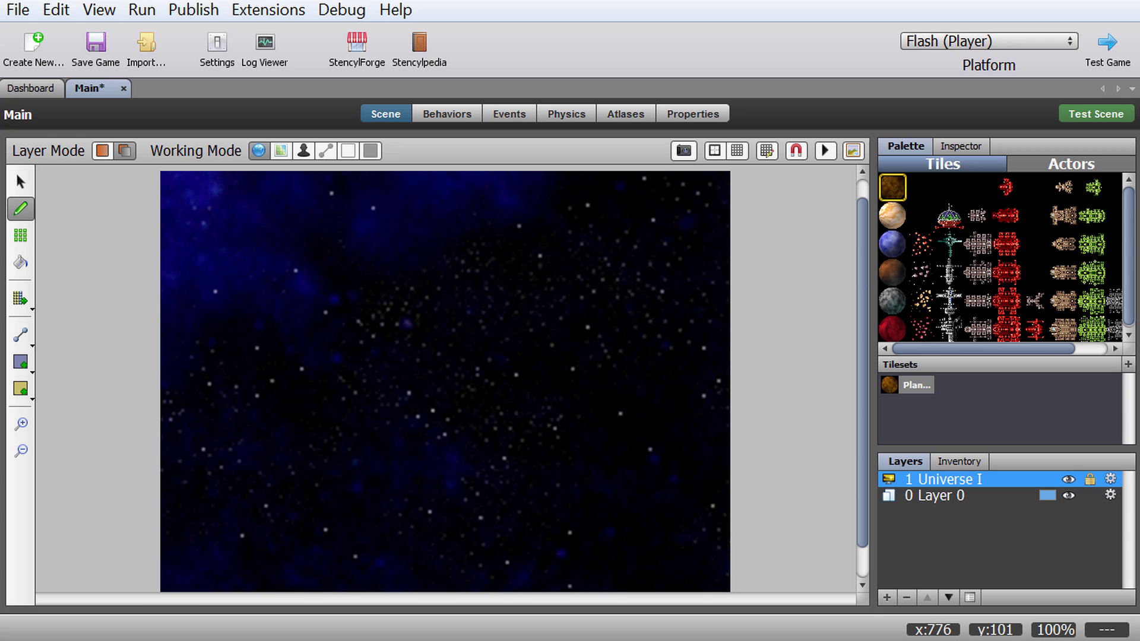
{"action": "scroll", "coordinate": [1093, 299], "scroll_direction": "down", "scroll_amount": 1}
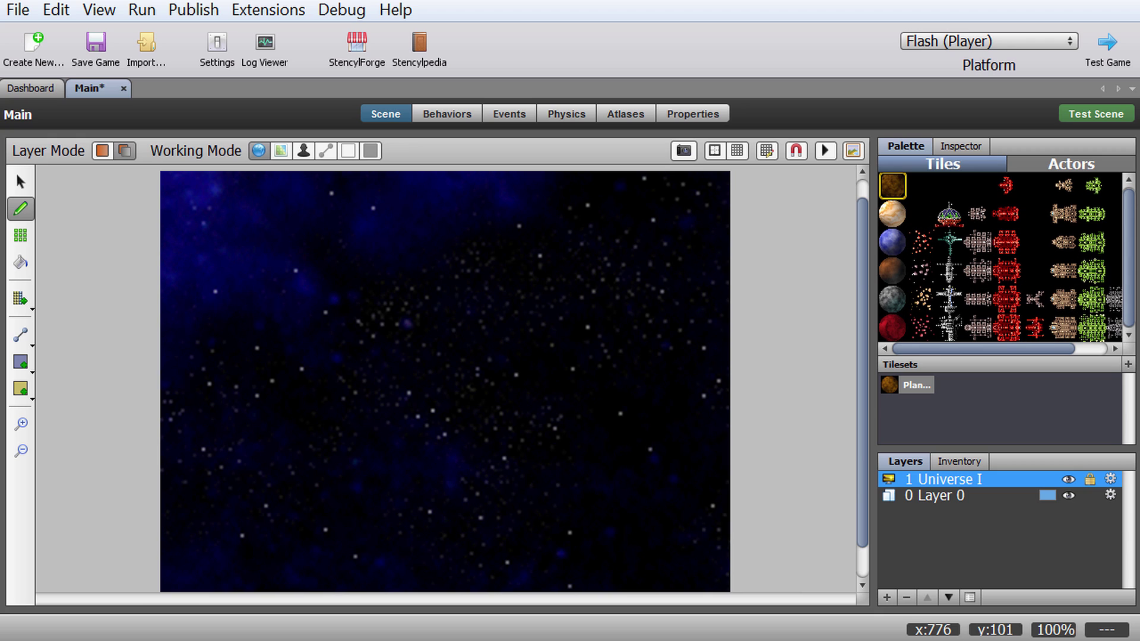
{"action": "scroll", "coordinate": [1093, 300], "scroll_direction": "up", "scroll_amount": 1}
{"action": "left_click", "coordinate": [893, 215]}
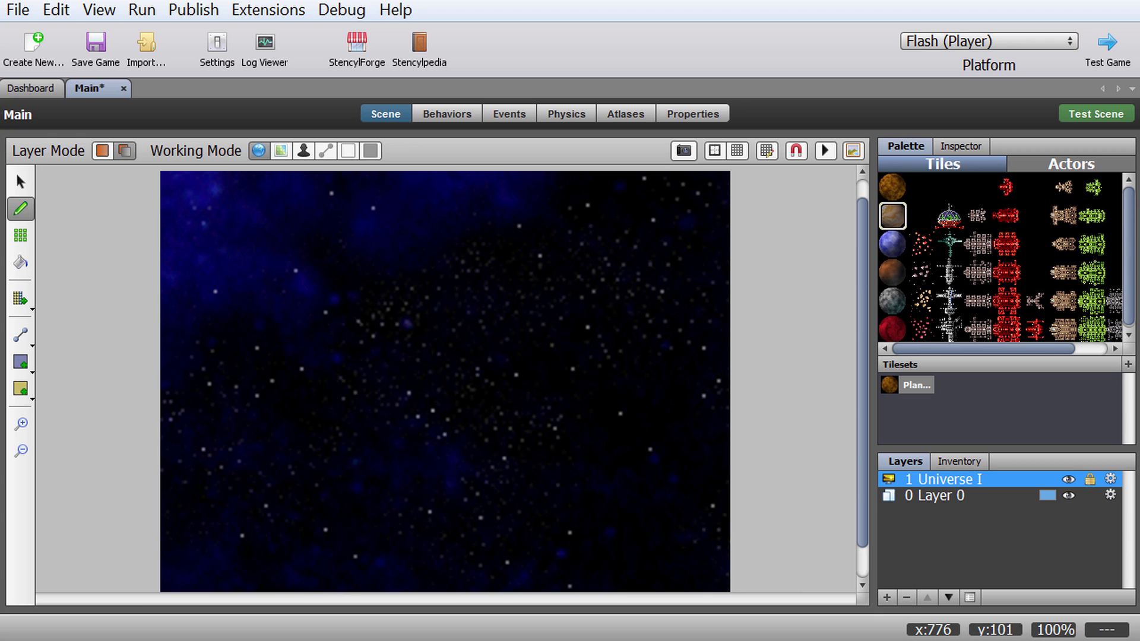
{"action": "left_click", "coordinate": [892, 187]}
Move Layer 0 above the Universe I background layer in the layer order.
{"action": "left_click", "coordinate": [950, 495]}
{"action": "left_click", "coordinate": [950, 479]}
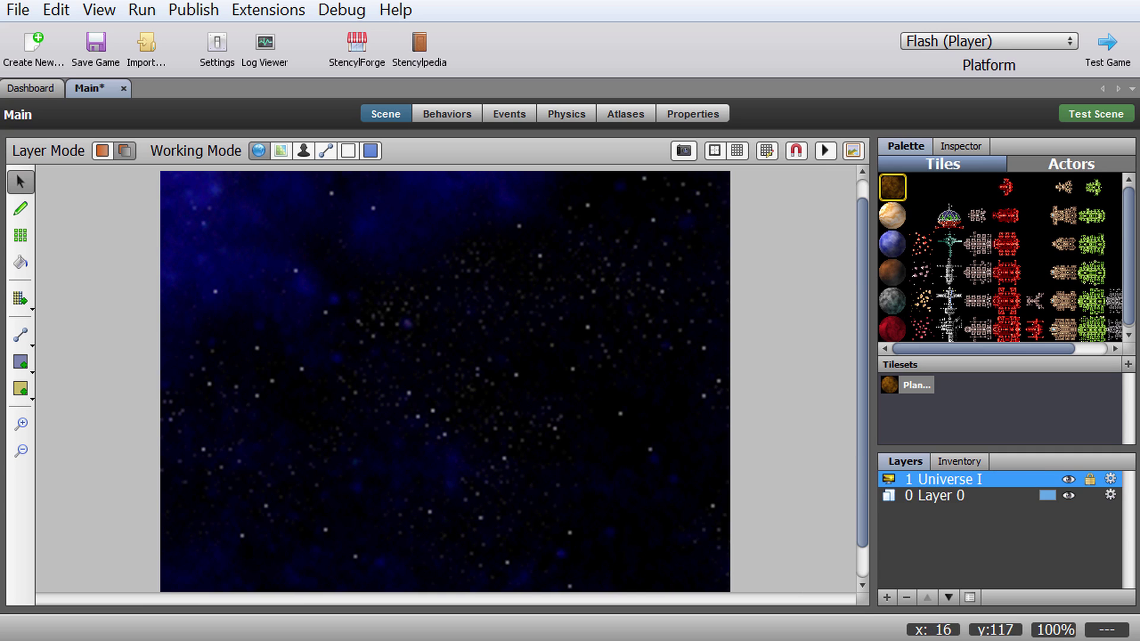
{"action": "left_click", "coordinate": [950, 495]}
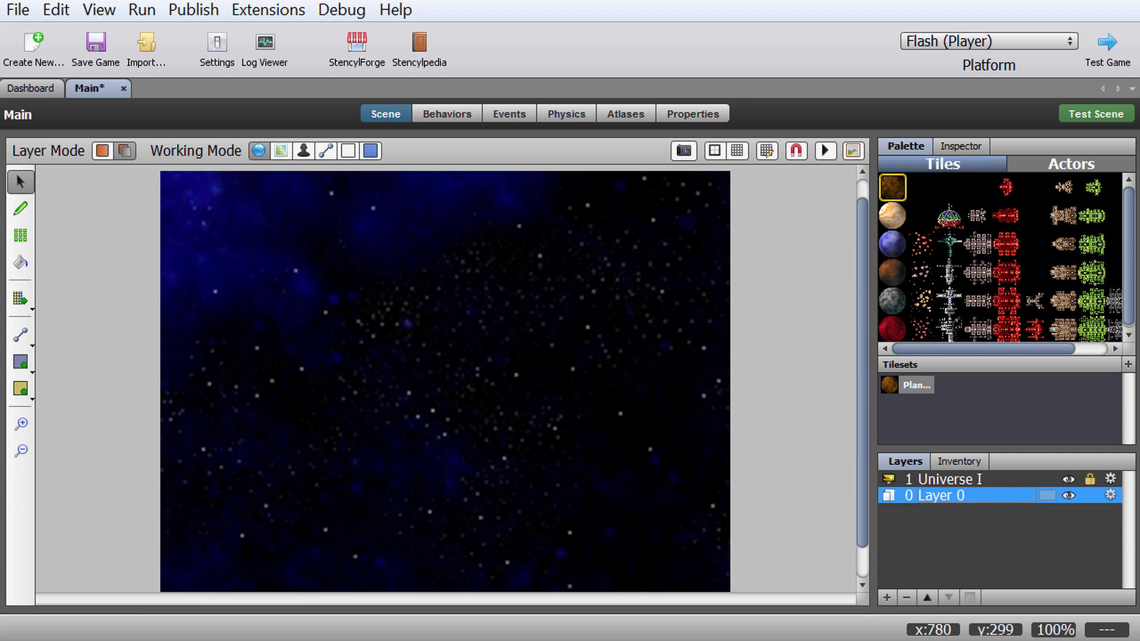
{"action": "left_click", "coordinate": [950, 479]}
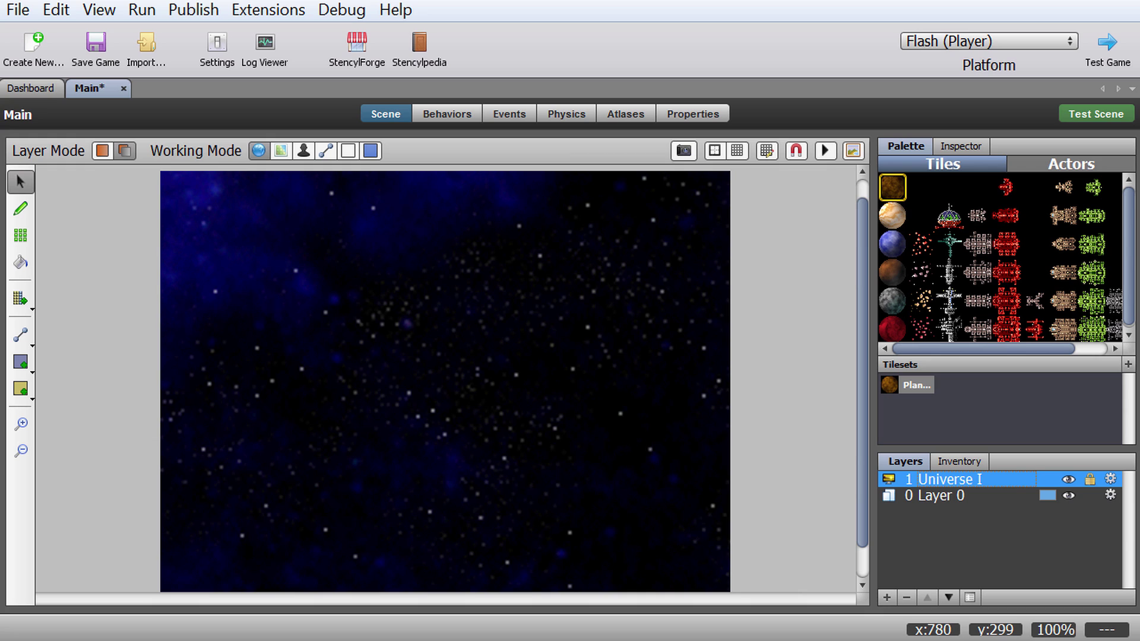
{"action": "left_click", "coordinate": [951, 495]}
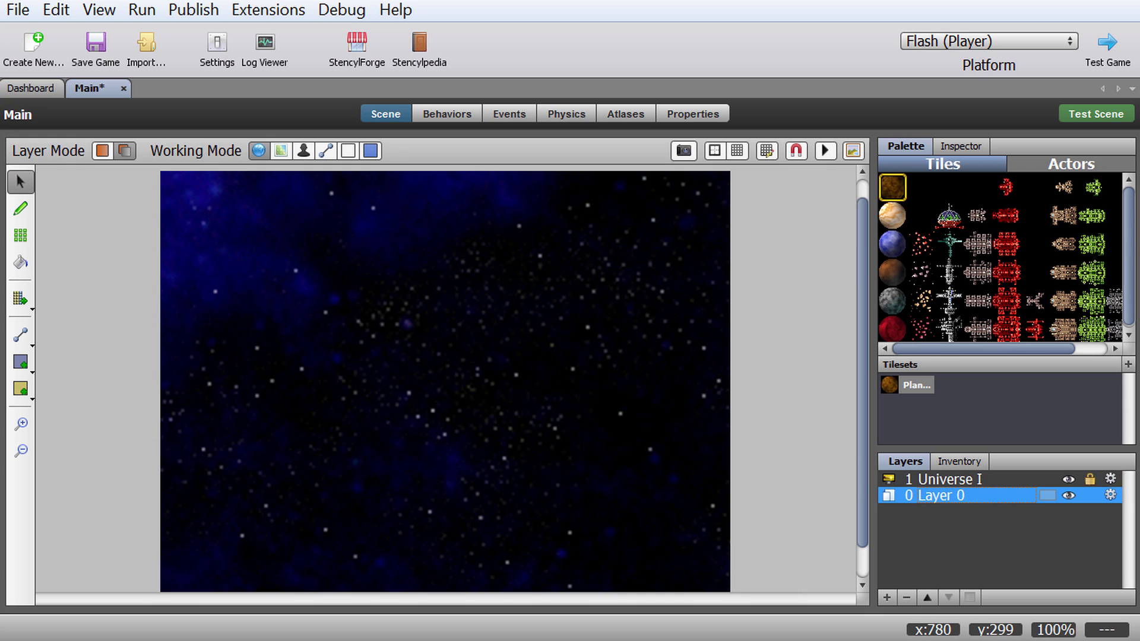
{"action": "left_click", "coordinate": [928, 597]}
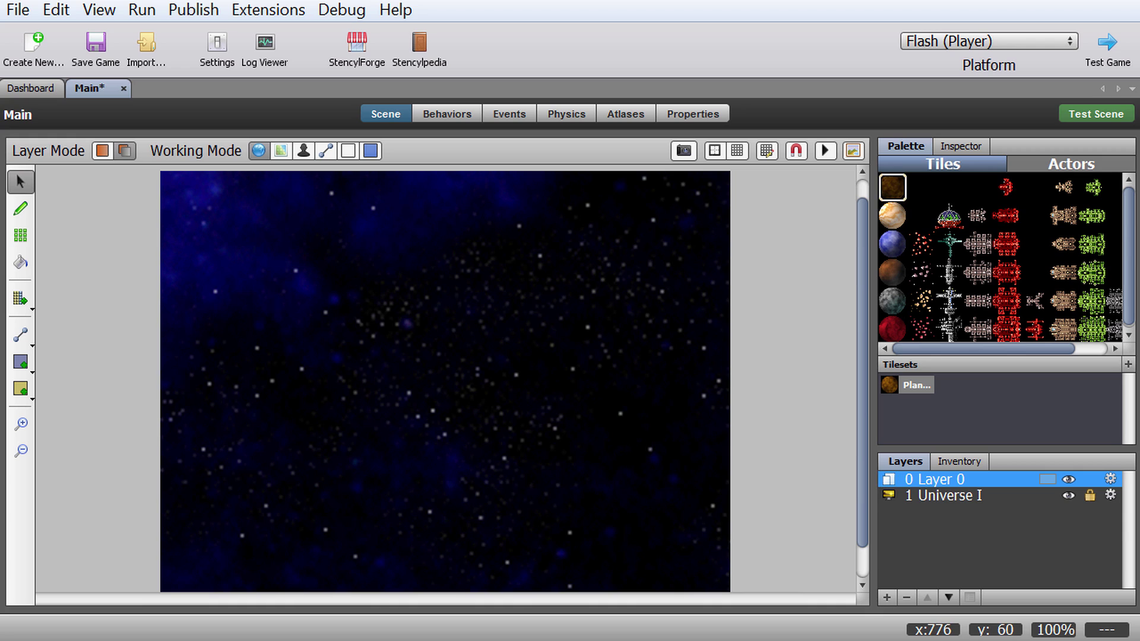
Place the orange-brown planet tile in the upper-left area of the scene on Layer 0 and save.
{"action": "key", "text": "p"}
{"action": "left_click", "coordinate": [232, 271]}
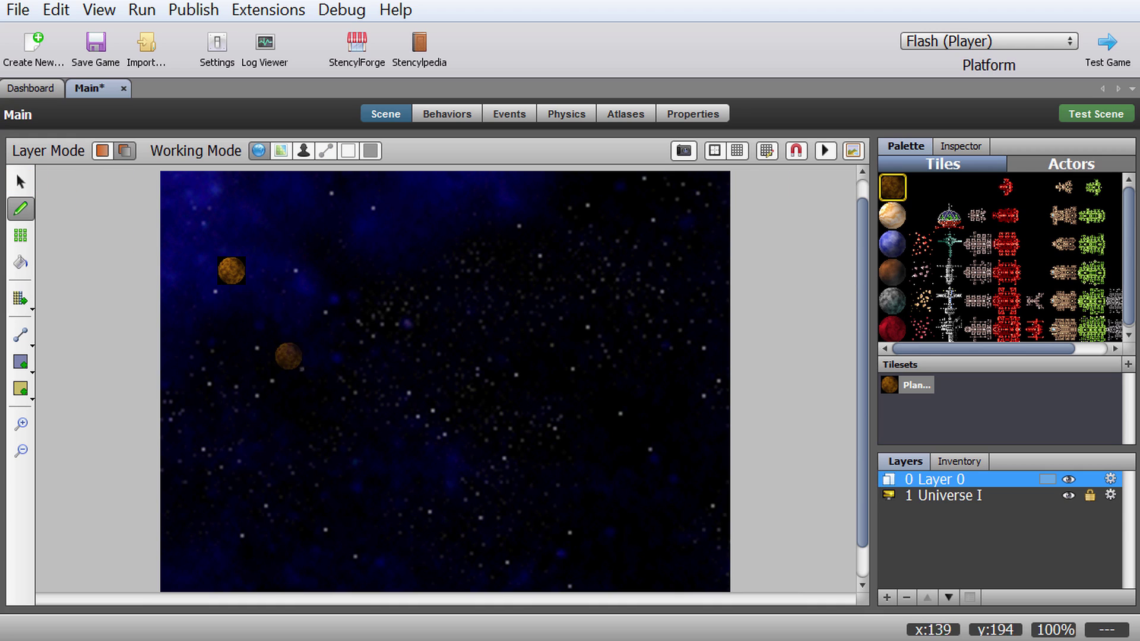
{"action": "key", "text": "ctrl+s"}
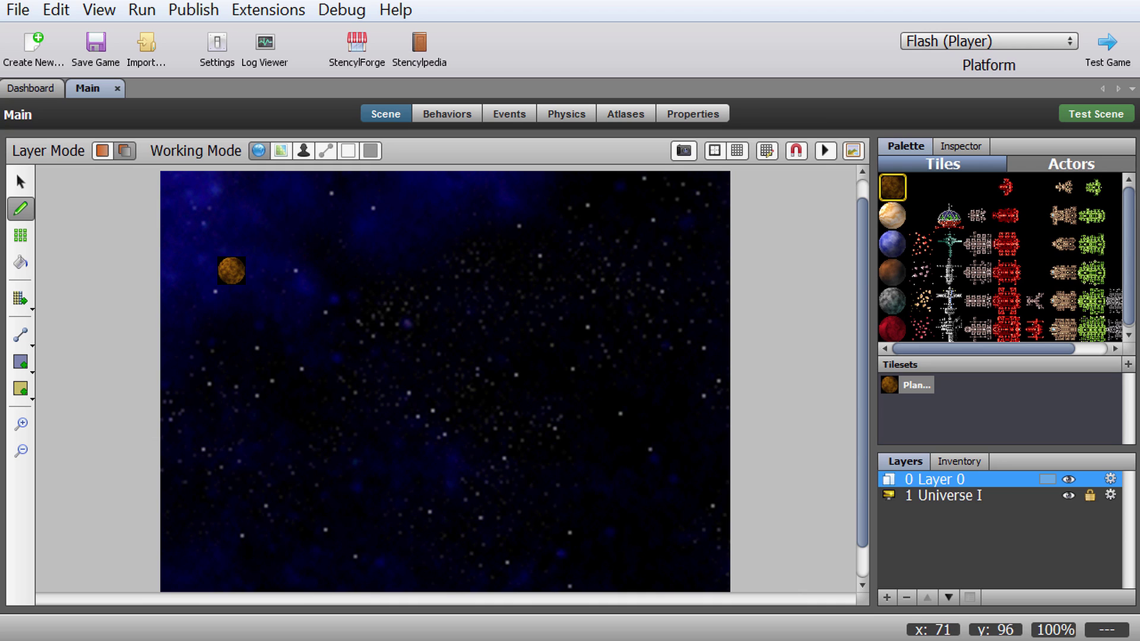
Place the cream planet tile in the scene's lower-left area, the dark reddish-brown one near the upper-right corner and the red one near the lower-right corner.
{"action": "left_click", "coordinate": [892, 216]}
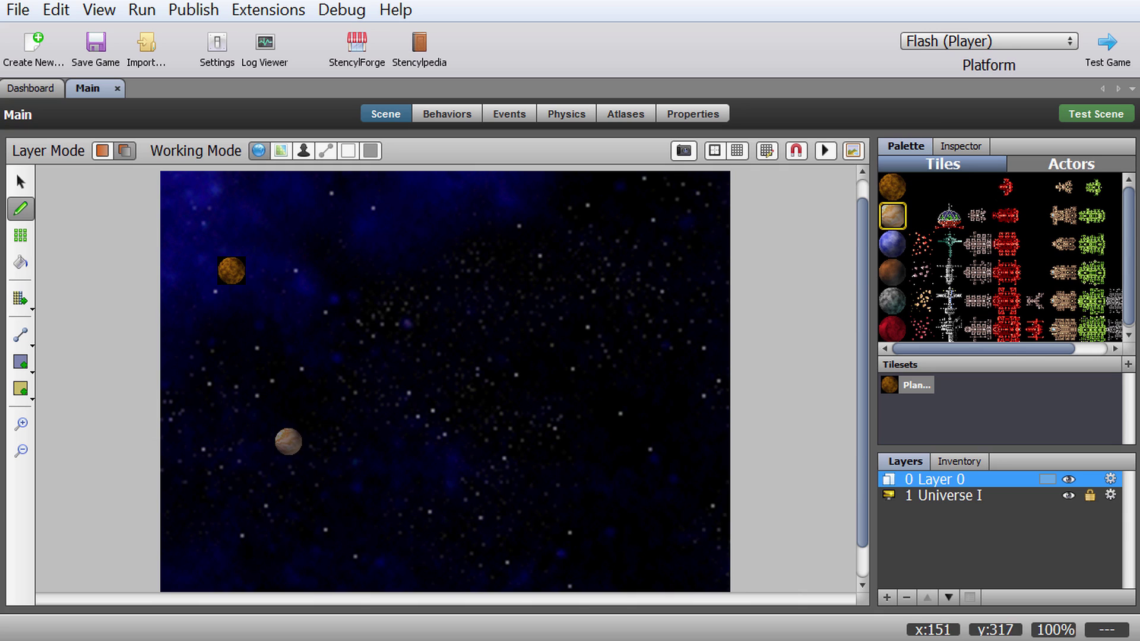
{"action": "left_click", "coordinate": [288, 527]}
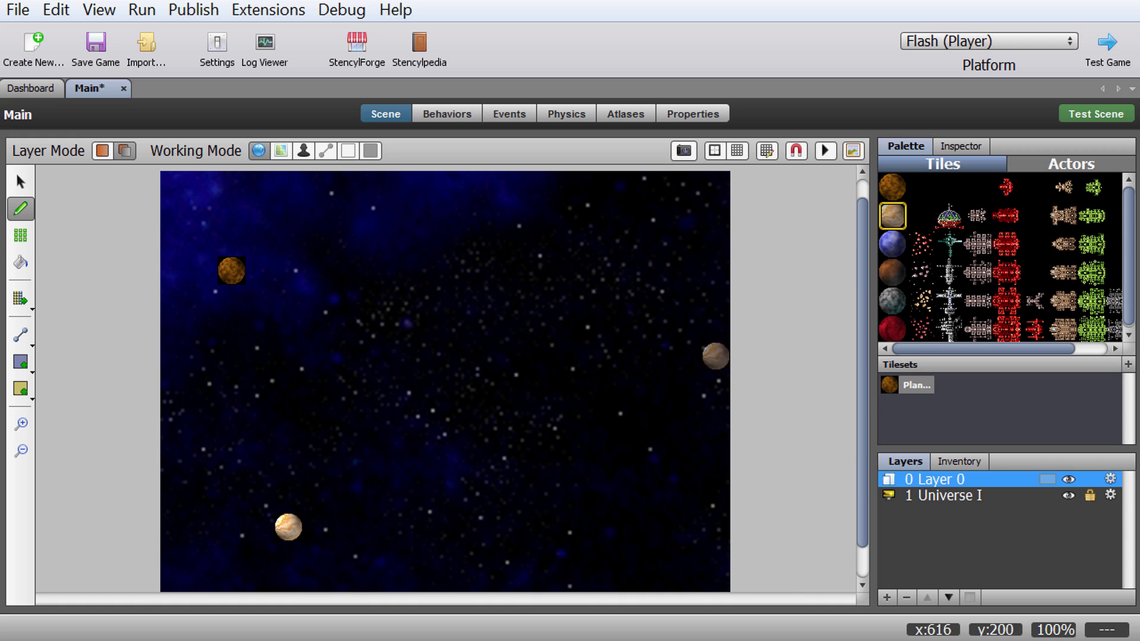
{"action": "left_click", "coordinate": [892, 272]}
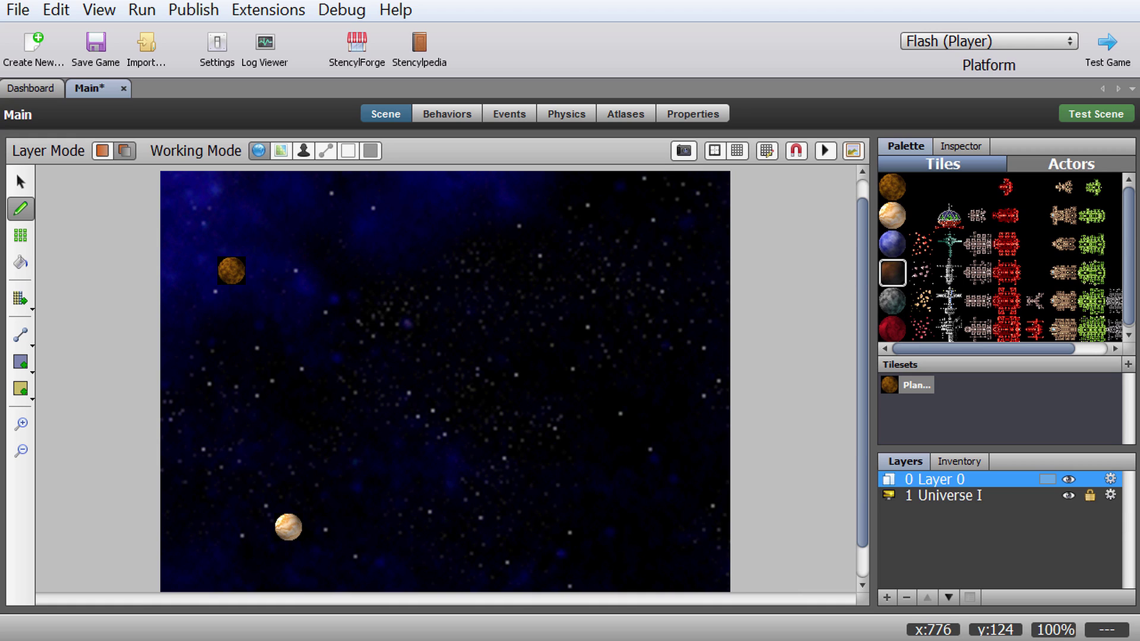
{"action": "left_click", "coordinate": [629, 214]}
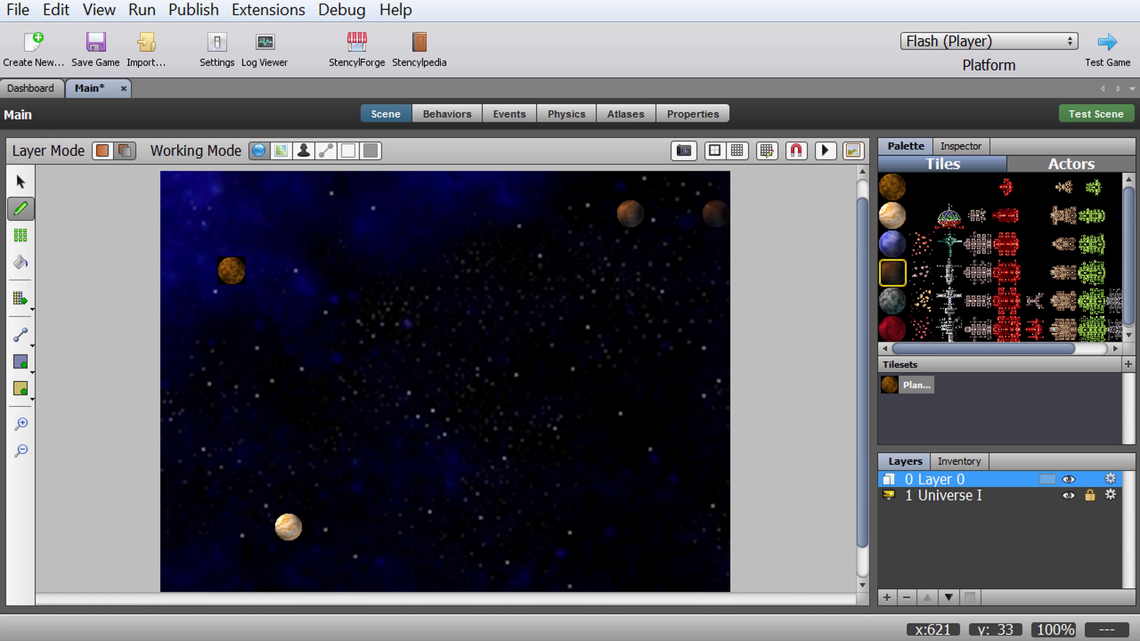
{"action": "left_click", "coordinate": [892, 328]}
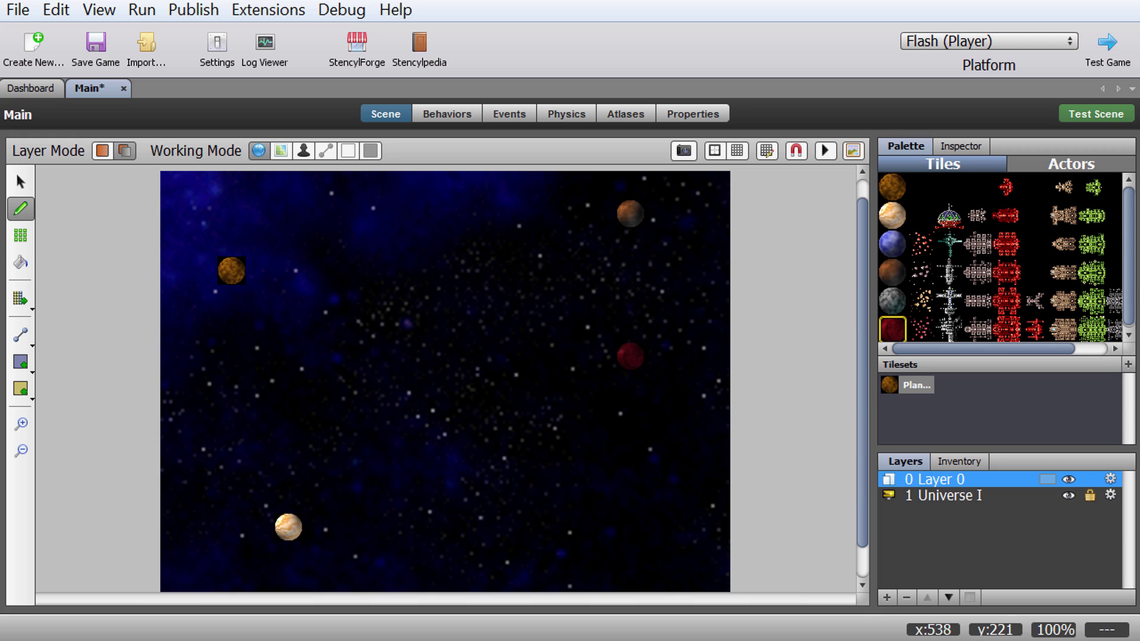
{"action": "left_click", "coordinate": [658, 527]}
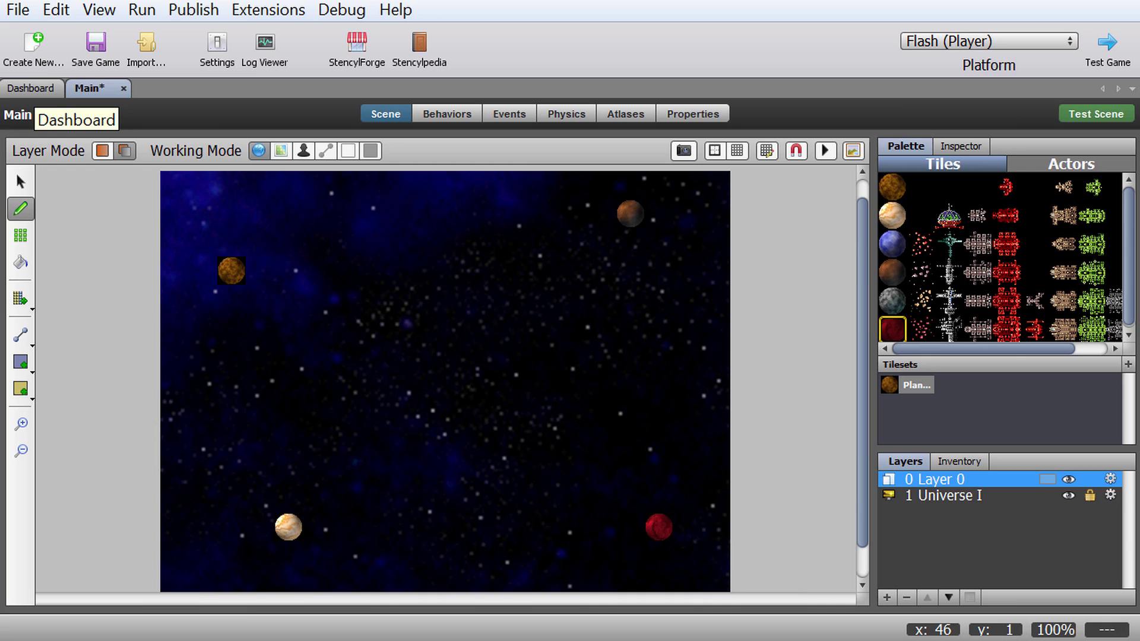
Open the Planets tileset and start editing the frame of the orange-brown planet tile in A1.
{"action": "left_click", "coordinate": [31, 88]}
{"action": "double_click", "coordinate": [244, 181]}
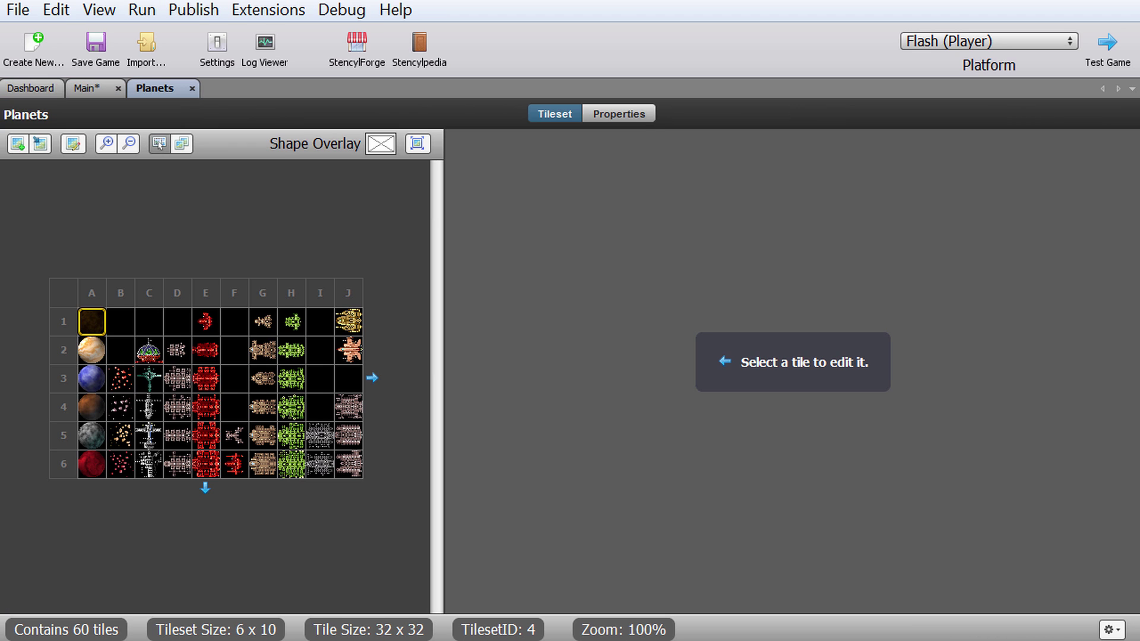
{"action": "left_click", "coordinate": [92, 321]}
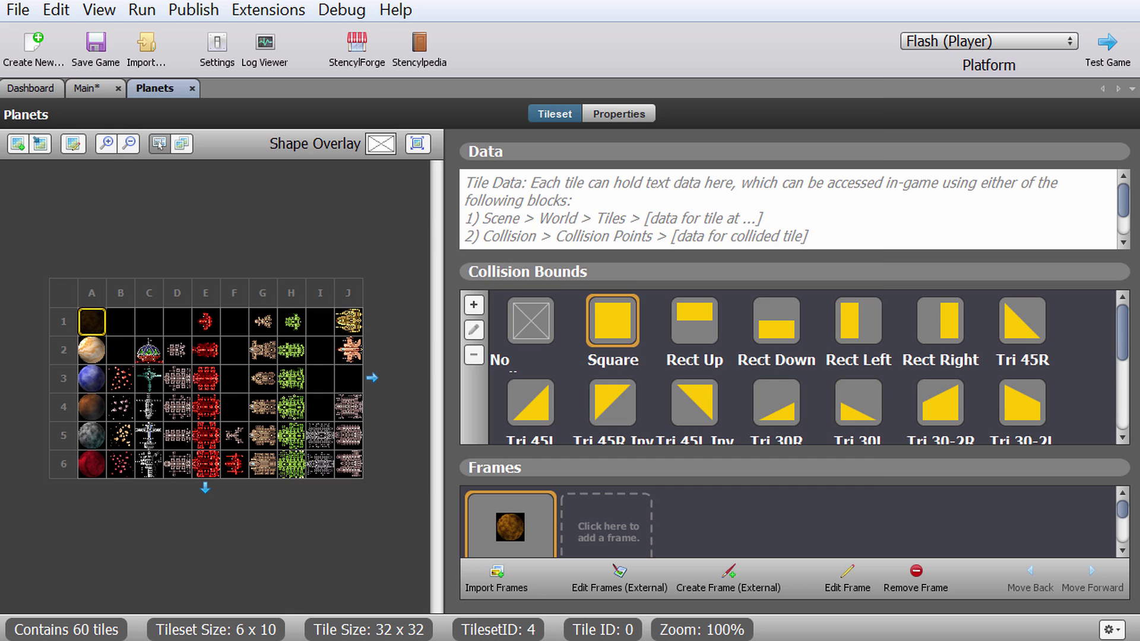
{"action": "left_click", "coordinate": [847, 577]}
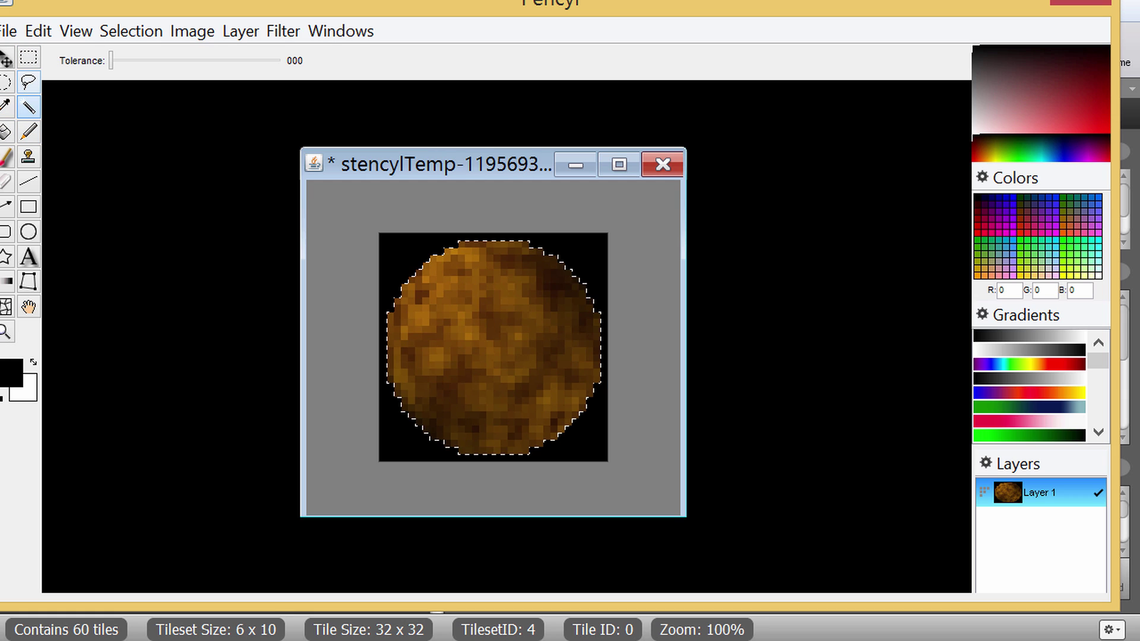
Erase the black background around the orange-brown planet to transparency, then save the image and accept the edited frame.
{"action": "key", "text": "ctrl+d"}
{"action": "key", "text": "ctrl+z"}
{"action": "key", "text": "e"}
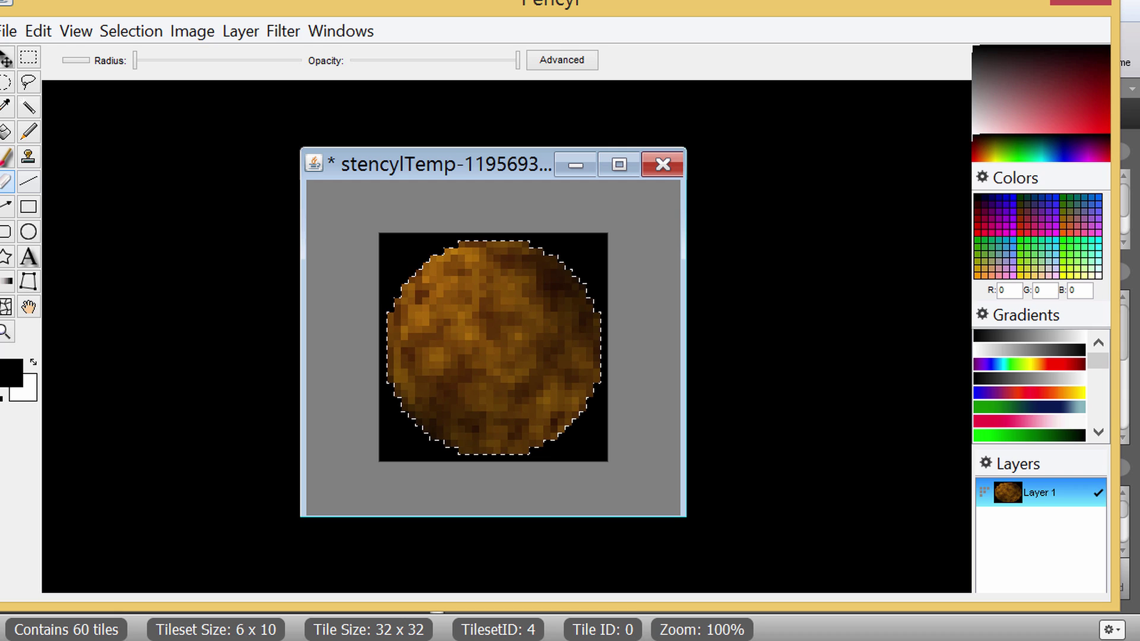
{"action": "mouse_move", "coordinate": [389, 243]}
{"action": "left_mouse_down"}
{"action": "mouse_move", "coordinate": [565, 242]}
{"action": "mouse_move", "coordinate": [594, 273]}
{"action": "mouse_move", "coordinate": [603, 345]}
{"action": "mouse_move", "coordinate": [594, 428]}
{"action": "mouse_move", "coordinate": [481, 454]}
{"action": "mouse_move", "coordinate": [564, 454]}
{"action": "mouse_move", "coordinate": [386, 291]}
{"action": "mouse_move", "coordinate": [383, 458]}
{"action": "left_mouse_up"}
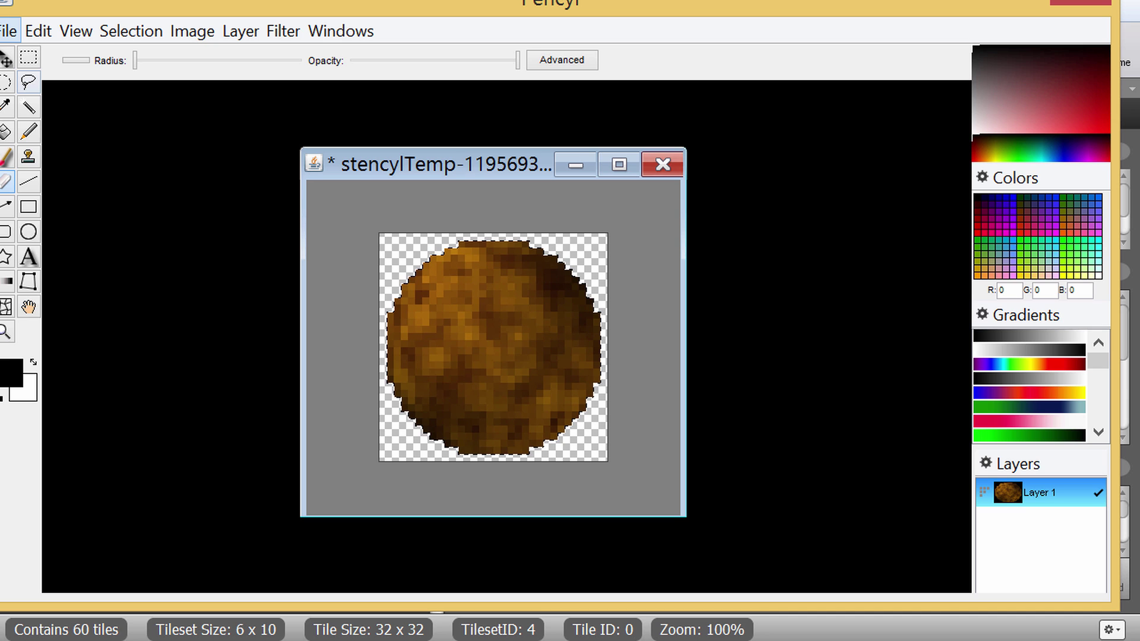
{"action": "left_click", "coordinate": [663, 165]}
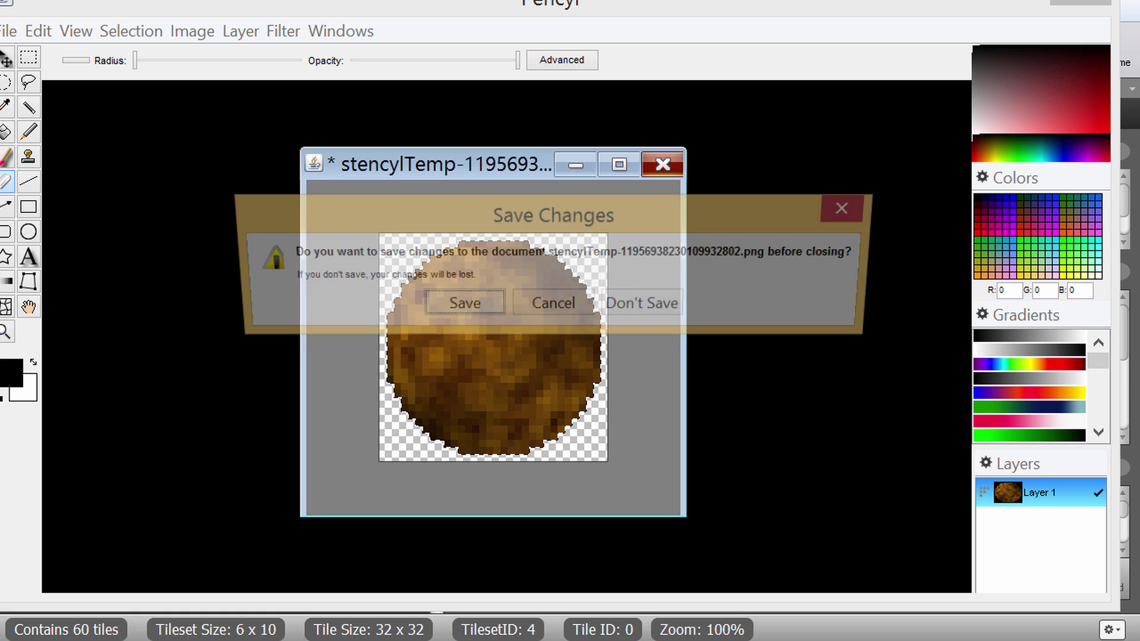
{"action": "key", "text": "Return"}
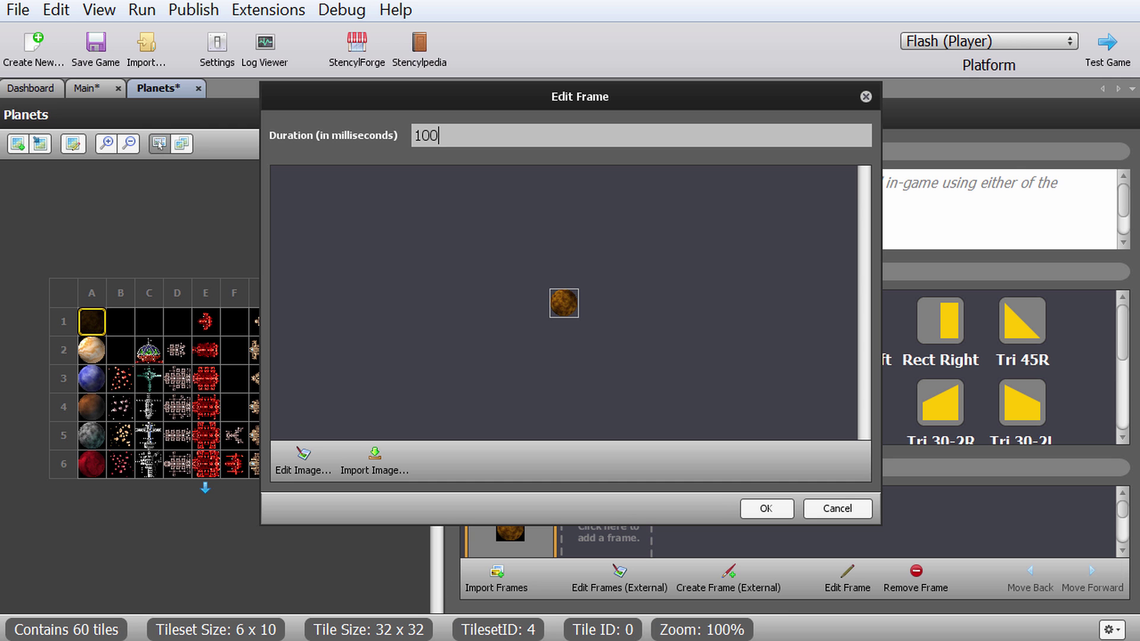
{"action": "left_click", "coordinate": [766, 508]}
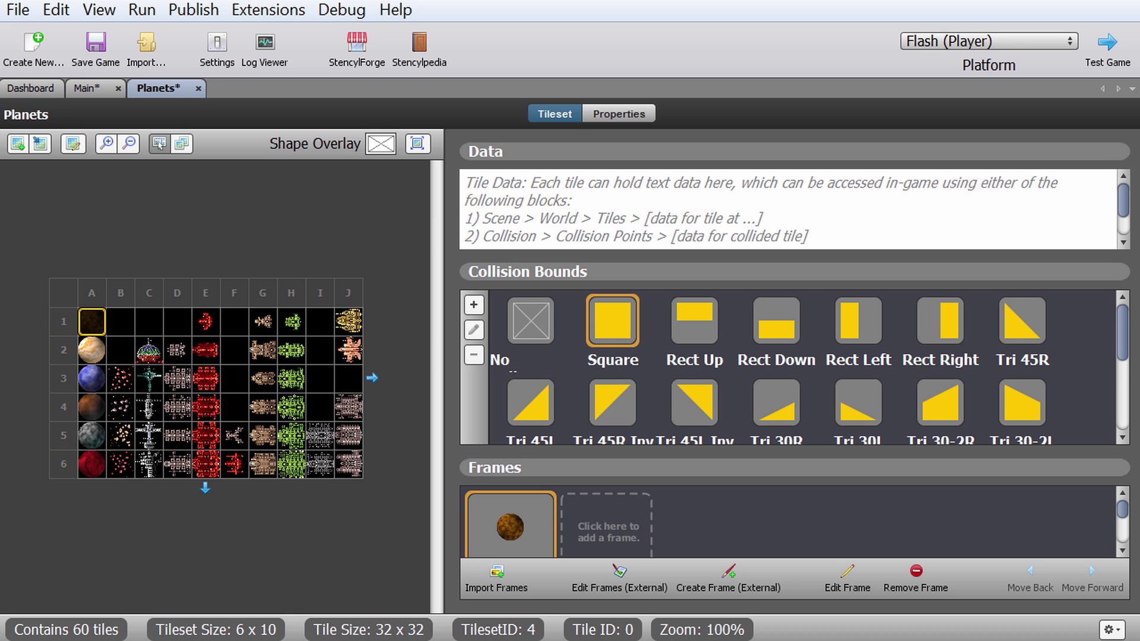
Return to the Main scene and place the white cross-shaped space station tile near its center.
{"action": "left_click", "coordinate": [86, 88]}
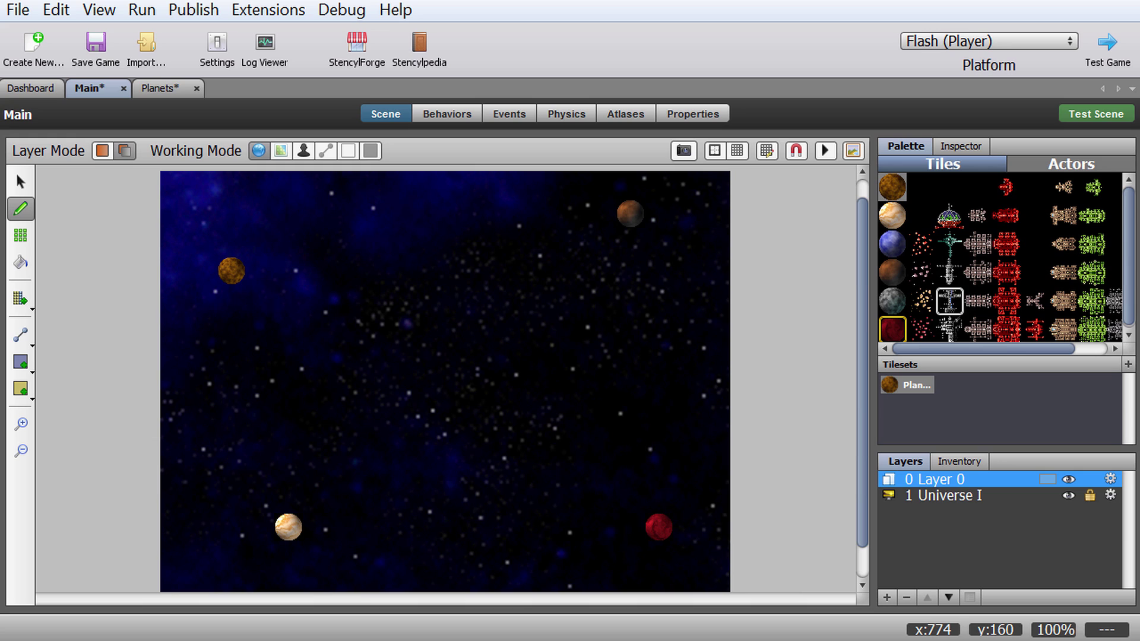
{"action": "left_click", "coordinate": [950, 301]}
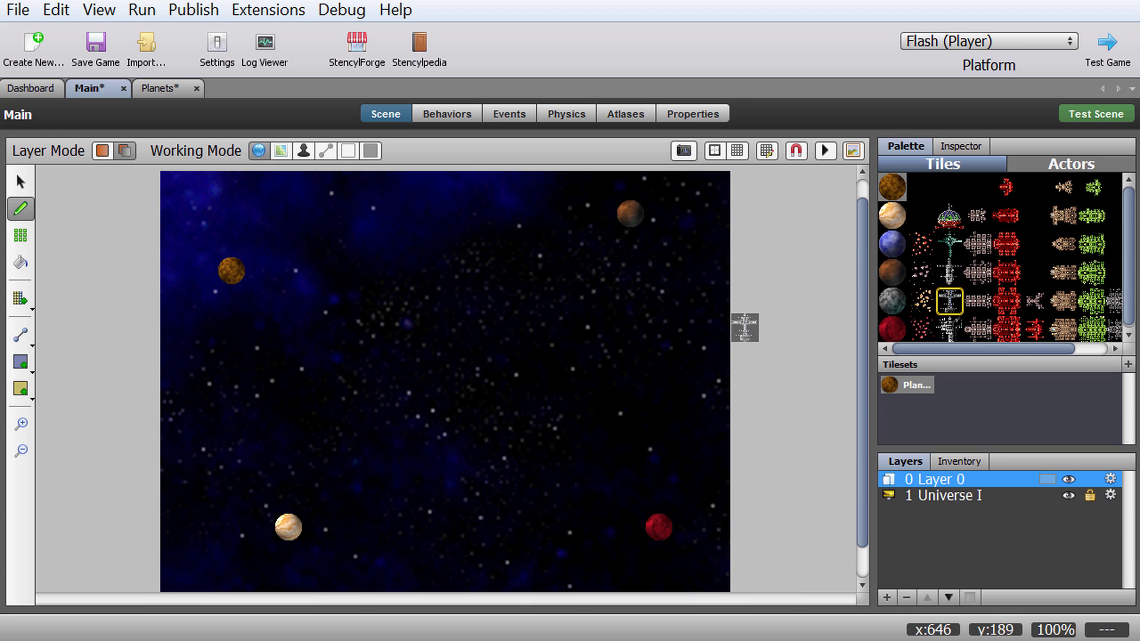
{"action": "left_click", "coordinate": [459, 385]}
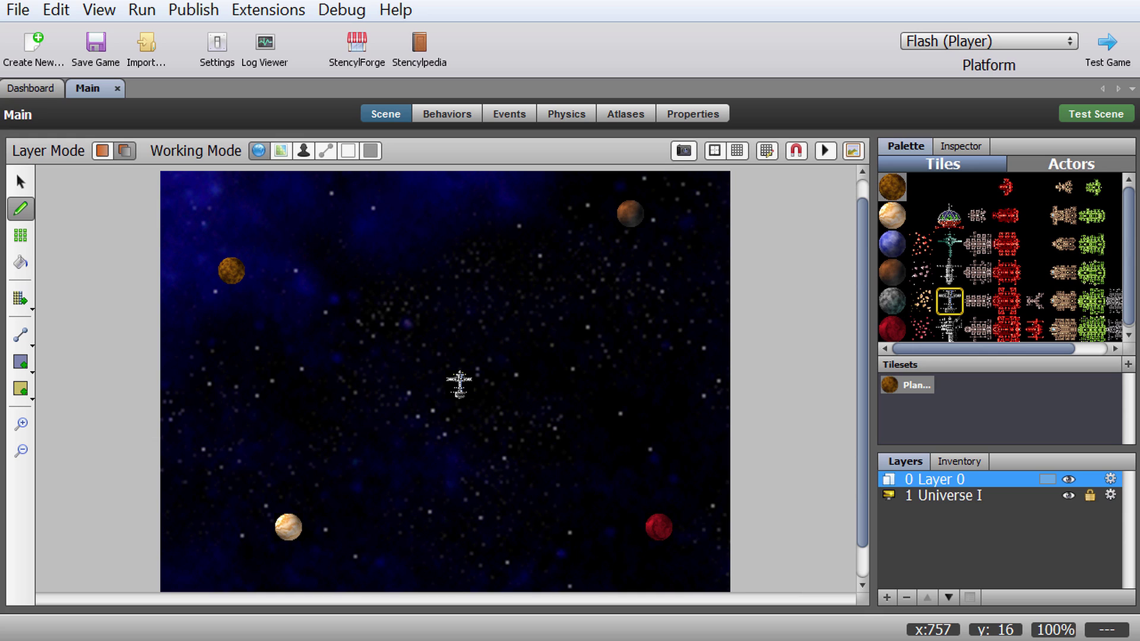
Place the Spacecraft actor just left of the white space station near the Main scene's center, then save the game.
{"action": "left_click", "coordinate": [1071, 164]}
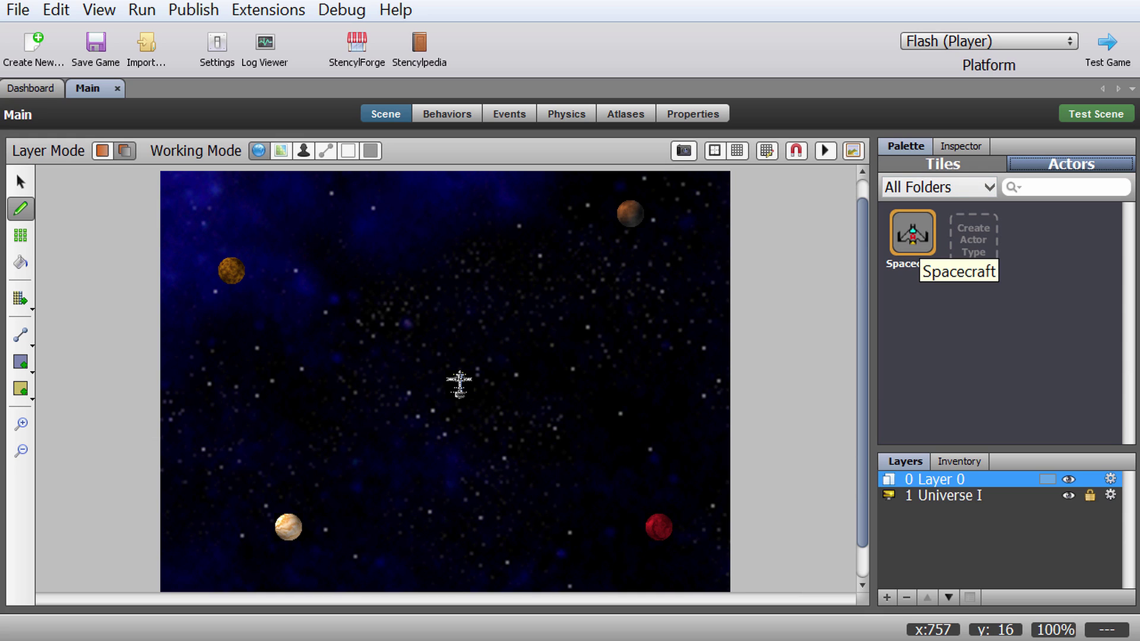
{"action": "left_click", "coordinate": [913, 238]}
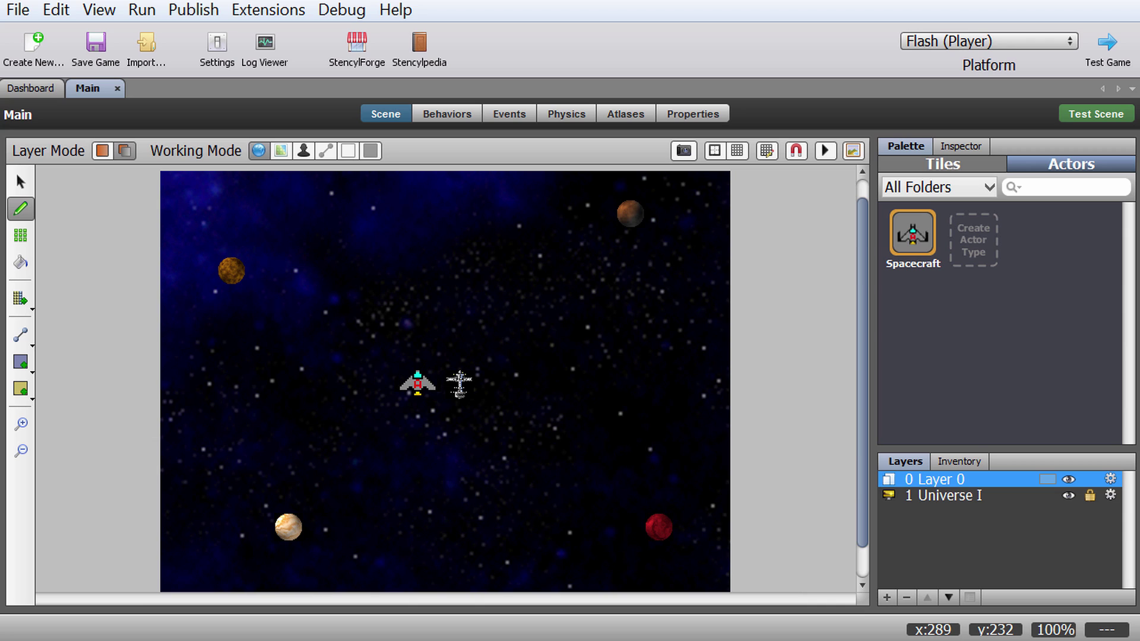
{"action": "left_click", "coordinate": [418, 383]}
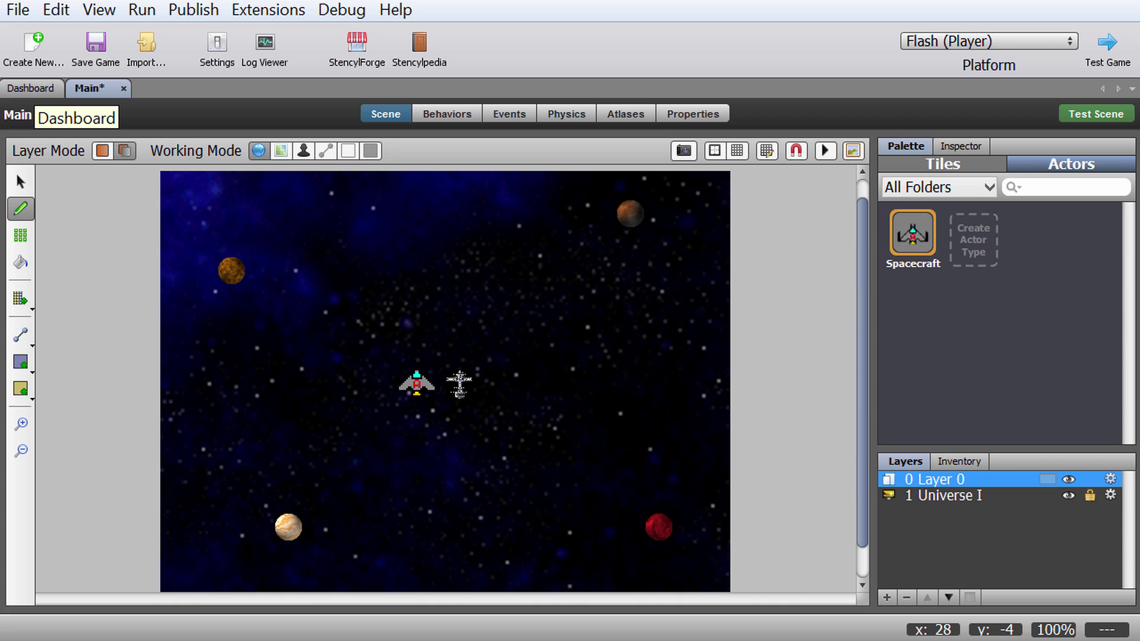
{"action": "left_click", "coordinate": [30, 88]}
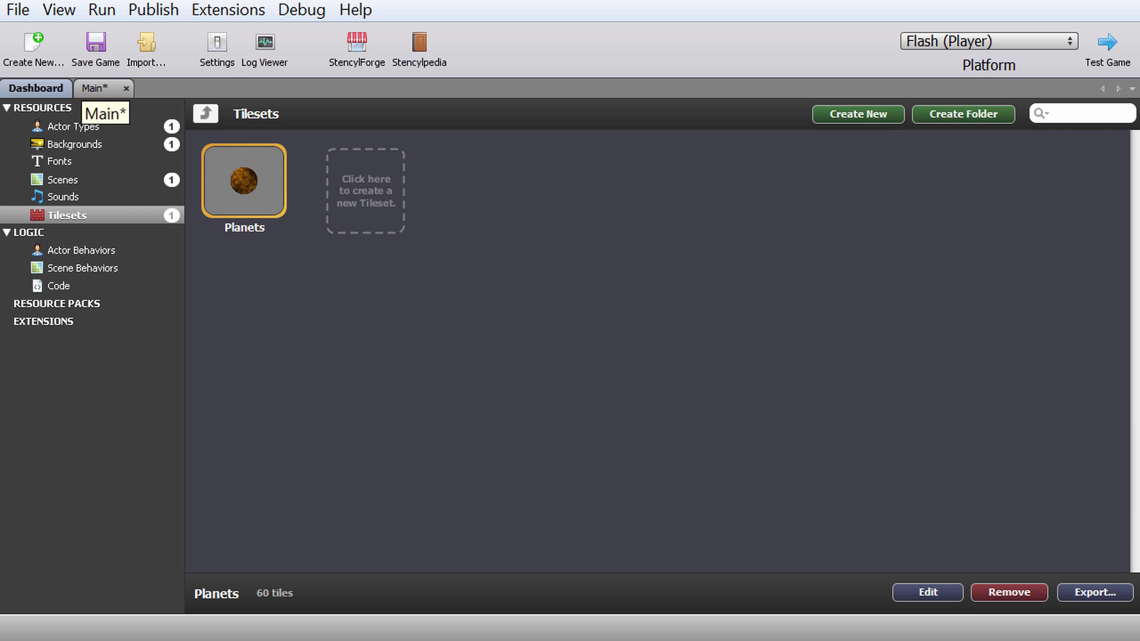
{"action": "left_click", "coordinate": [91, 88]}
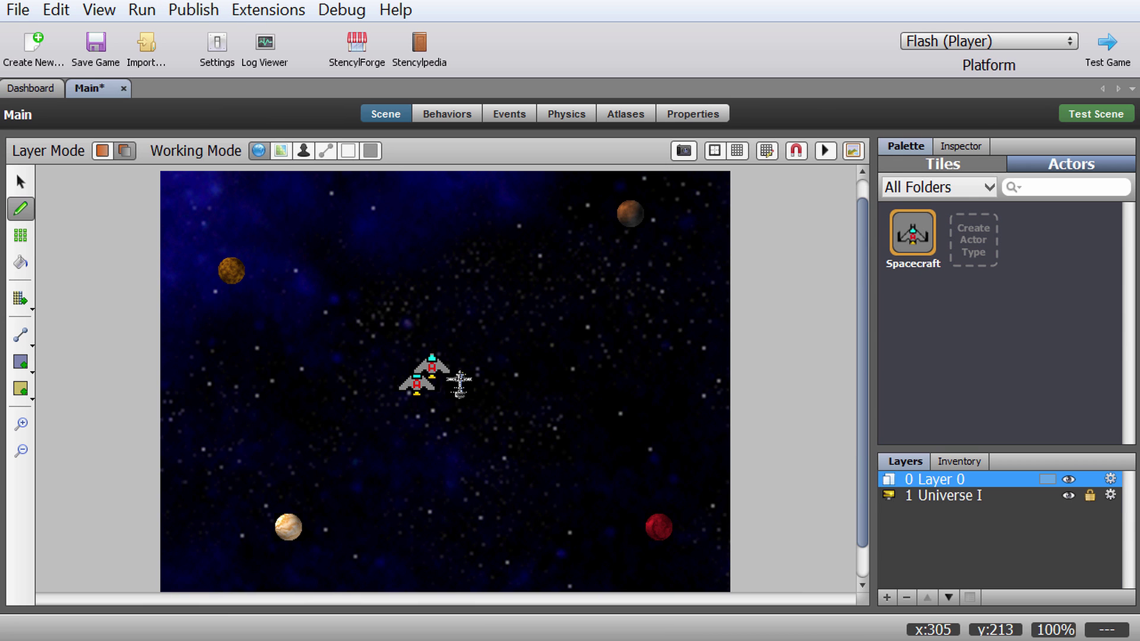
{"action": "key", "text": "ctrl+s"}
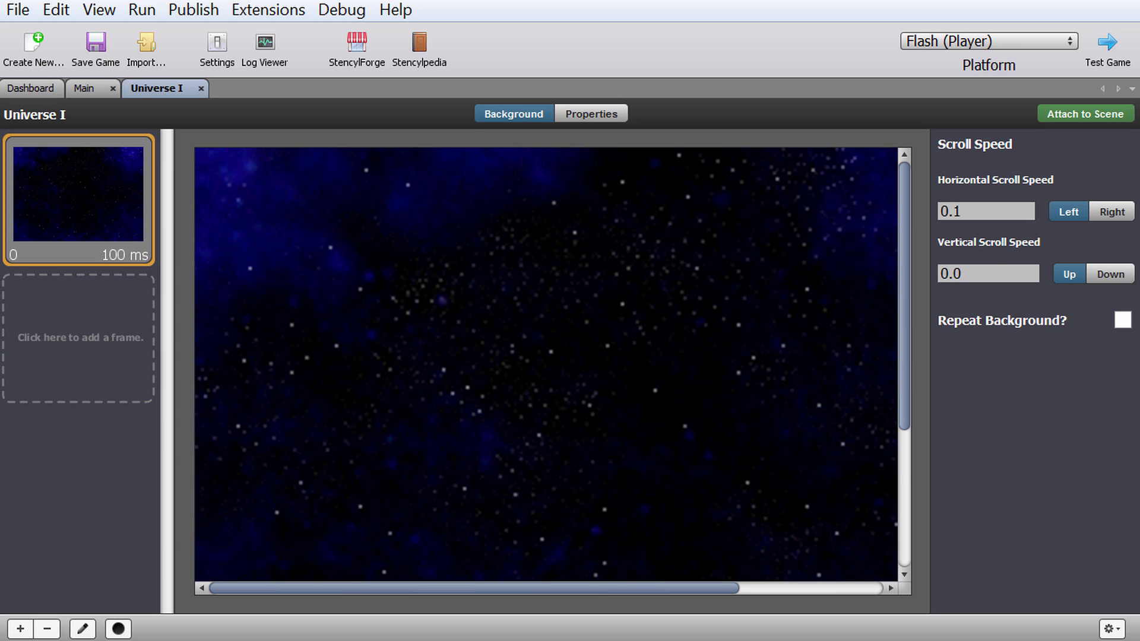
Return to the Main scene and open its Universe I background layer for editing.
{"action": "left_click", "coordinate": [84, 88]}
{"action": "right_click", "coordinate": [939, 495]}
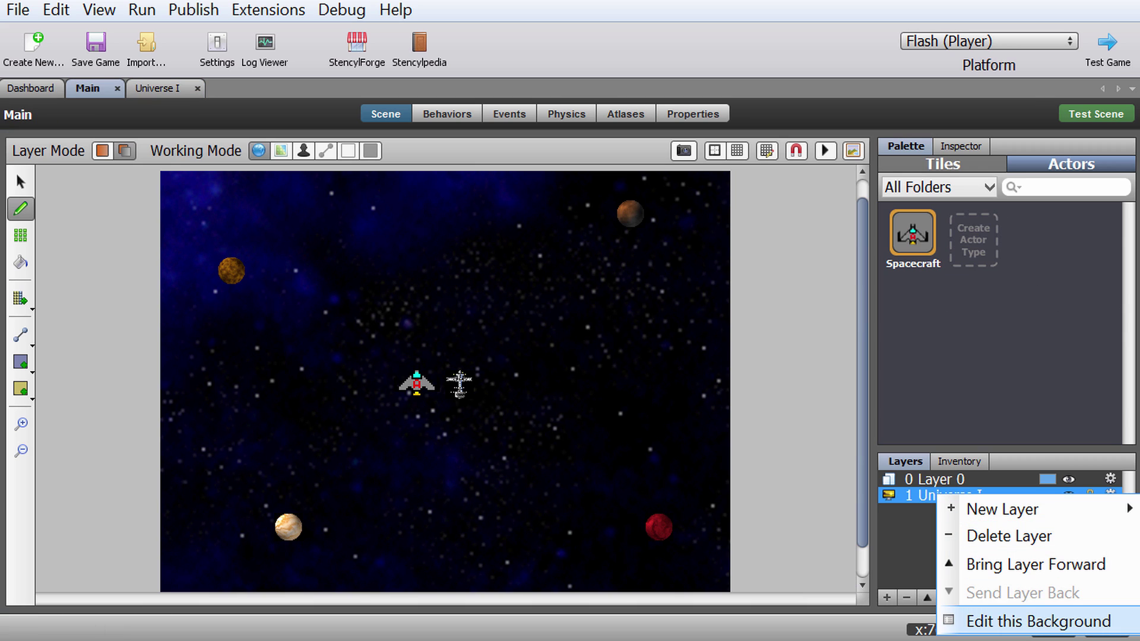
{"action": "left_click", "coordinate": [1038, 621]}
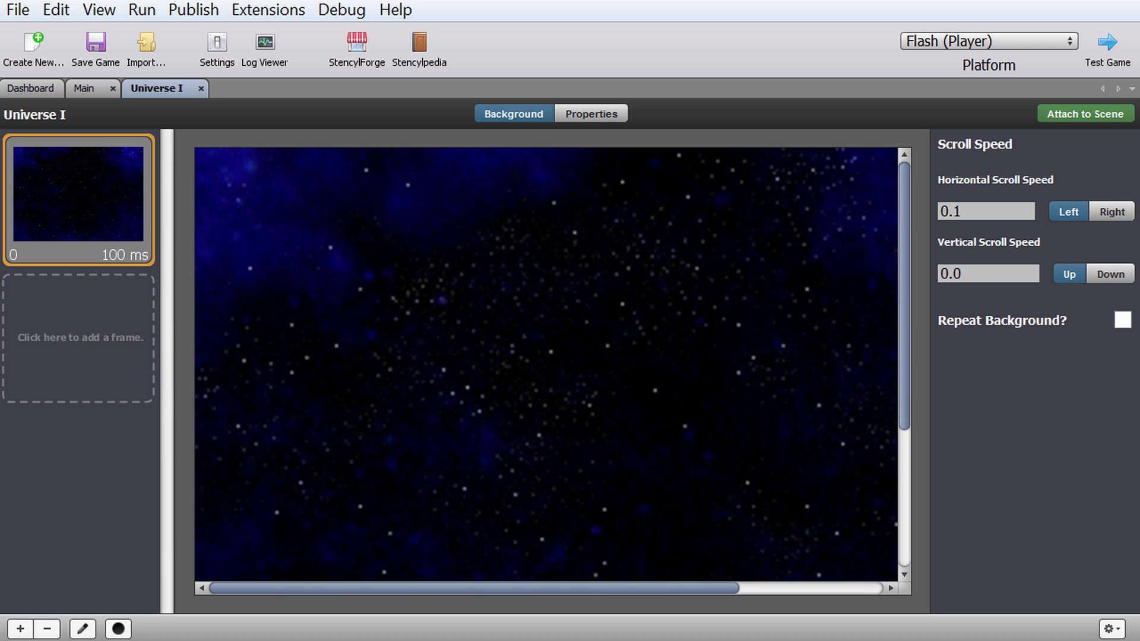